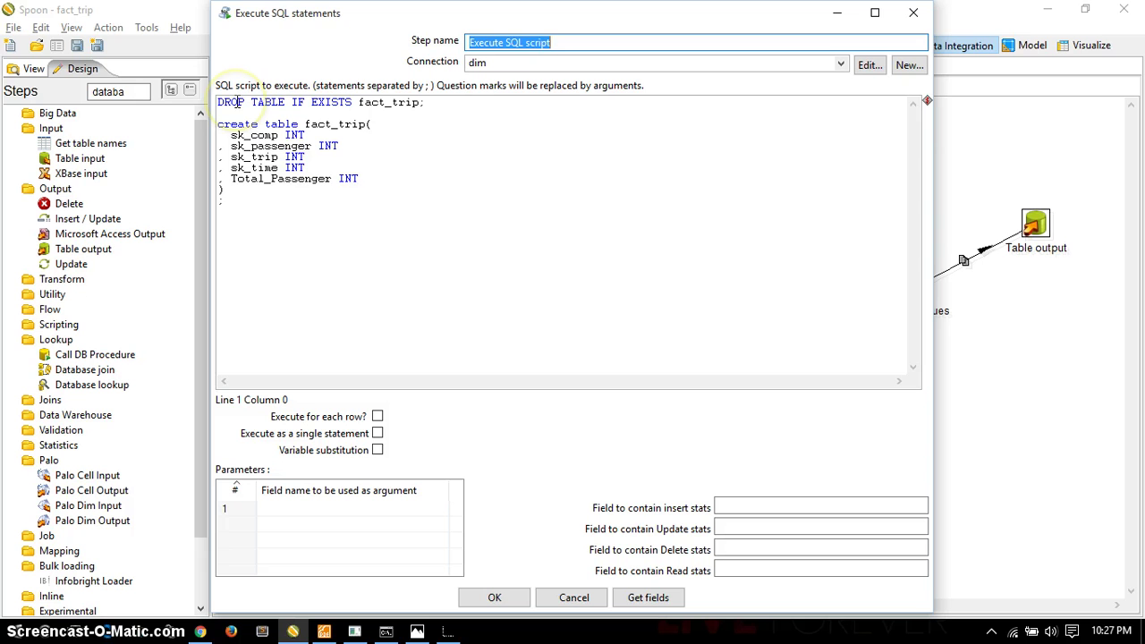
- Review the DROP TABLE and create table statements for fact_trip in the Execute SQL script step, including its column definitions
click(232, 102)
drag(232, 102, 388, 111)
click(392, 106)
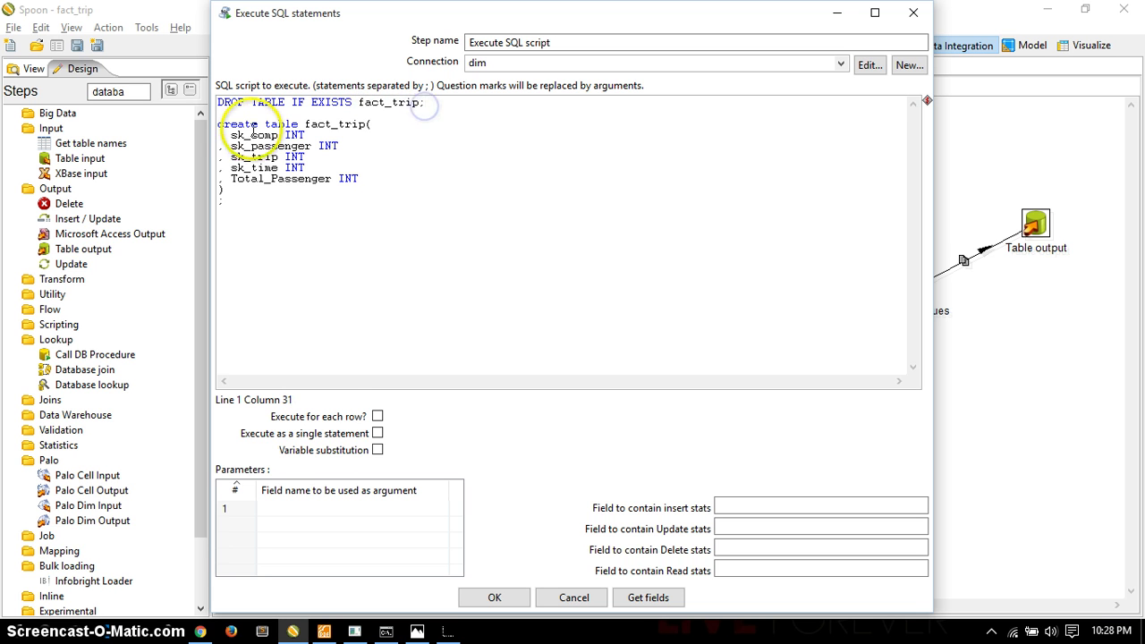
drag(230, 125, 353, 132)
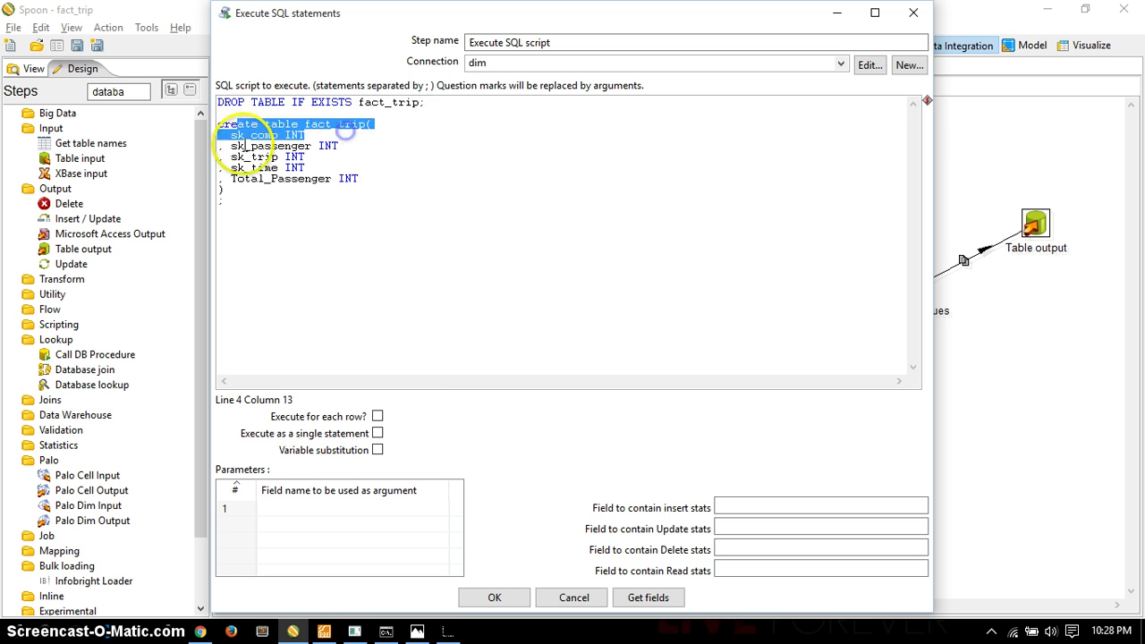
click(236, 136)
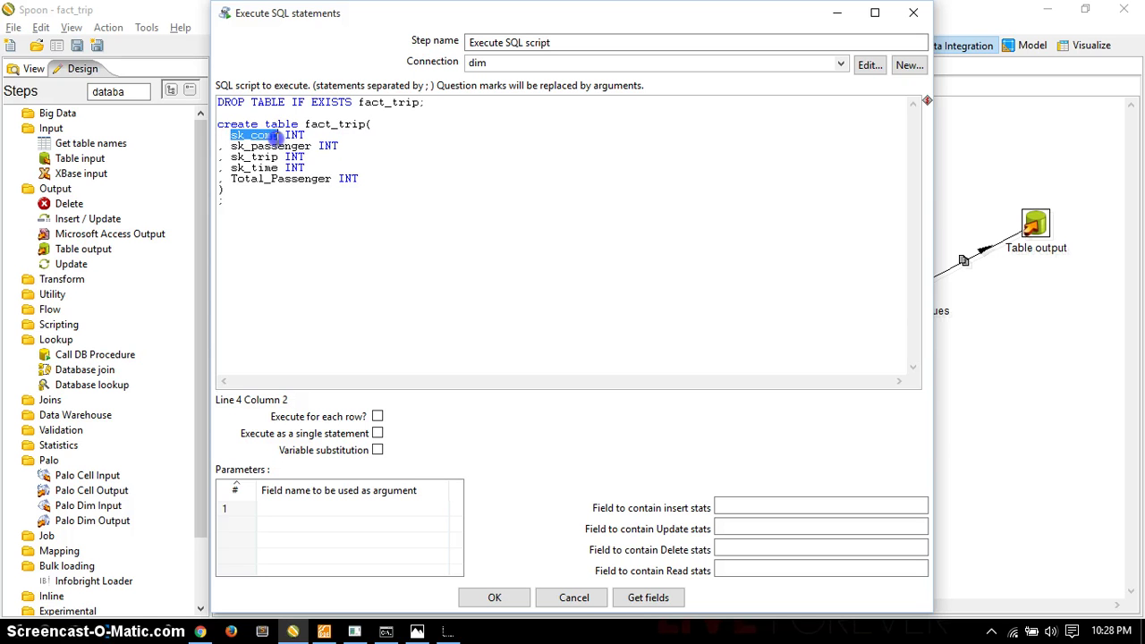
drag(234, 153, 258, 157)
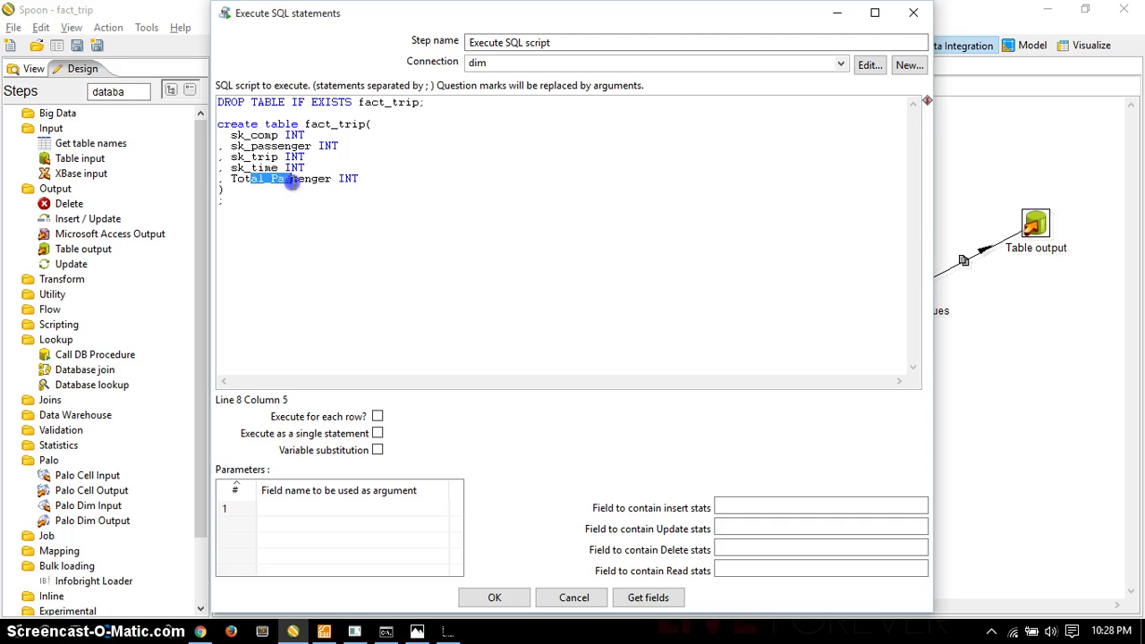
drag(294, 133, 295, 142)
click(314, 167)
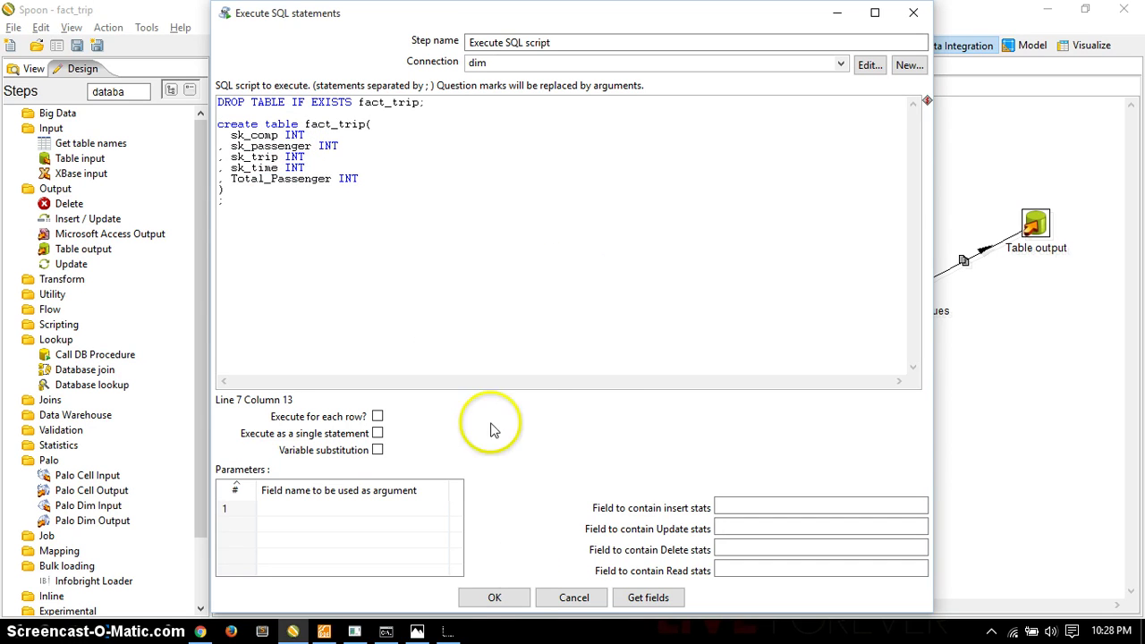
click(494, 600)
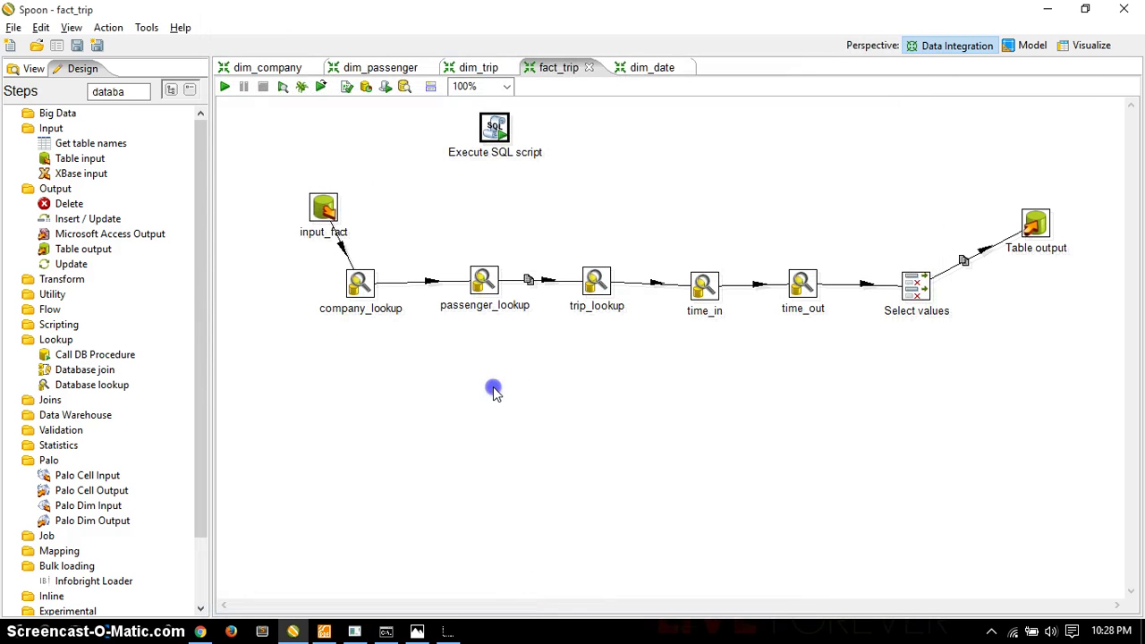
- Examine the SELECT query and its joins in the input_fact table input, then close its settings
mouse_move(330, 208)
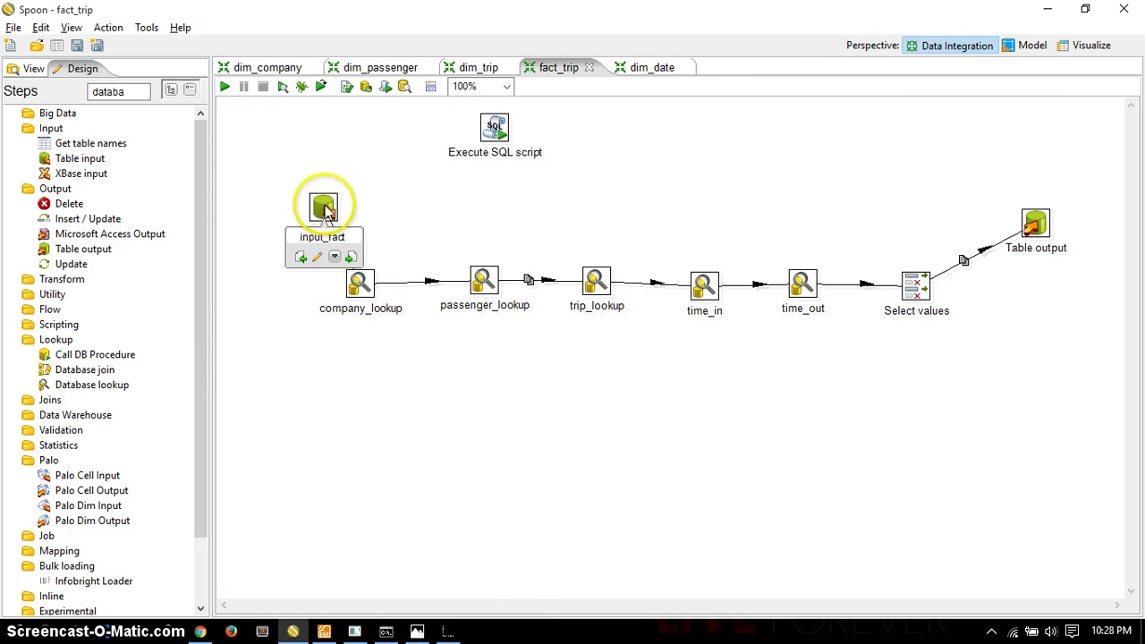
double_click(325, 213)
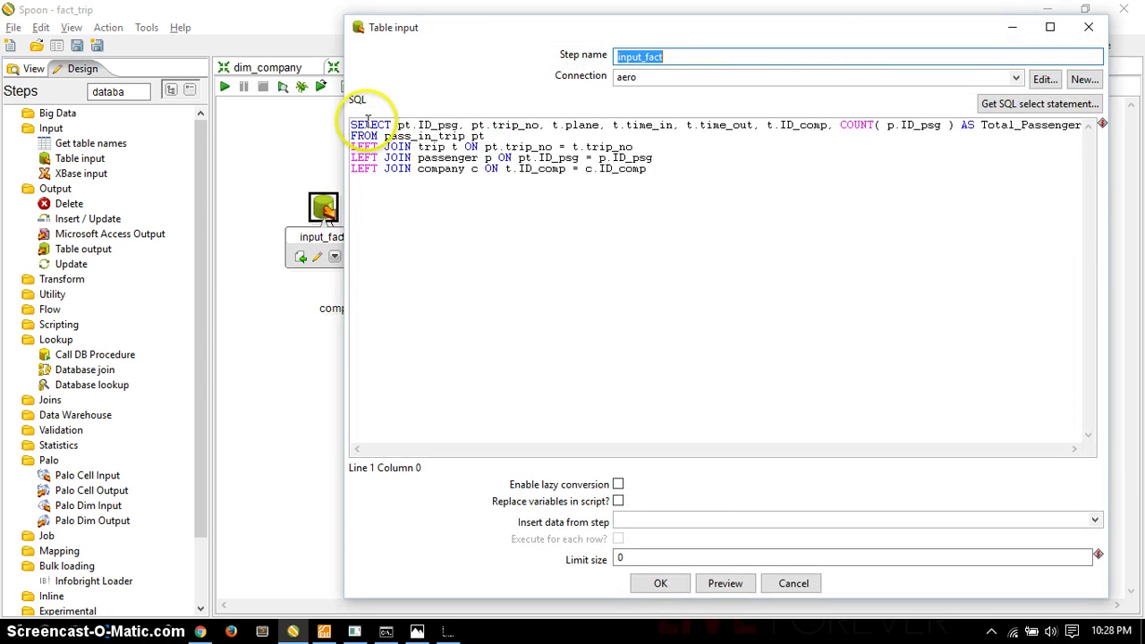
drag(364, 125, 327, 113)
click(661, 170)
click(529, 220)
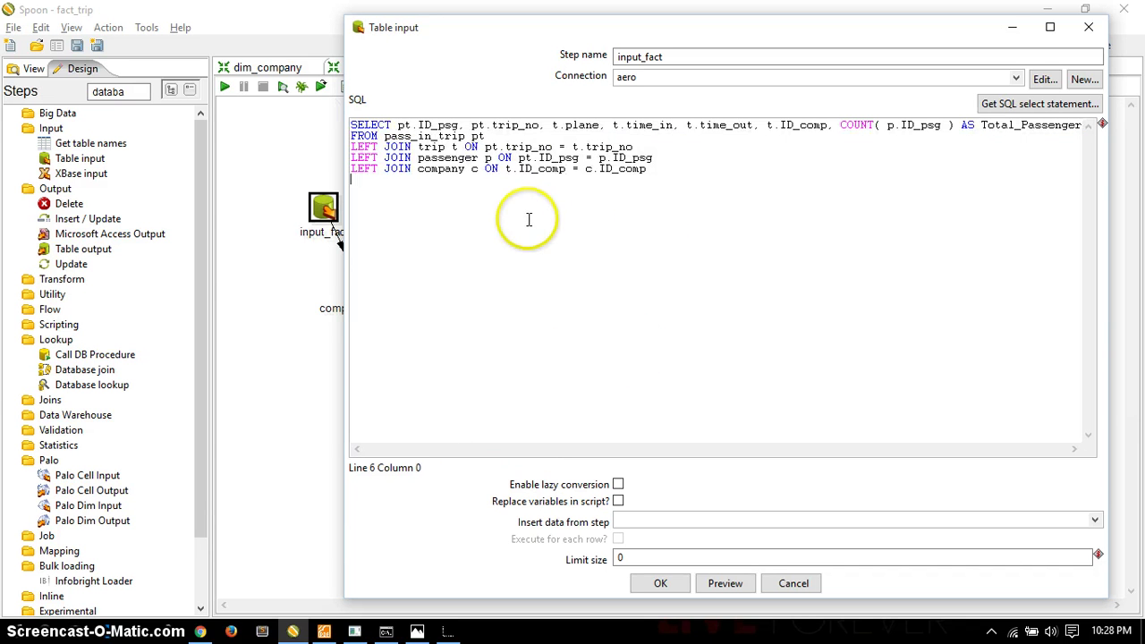
click(659, 585)
click(438, 381)
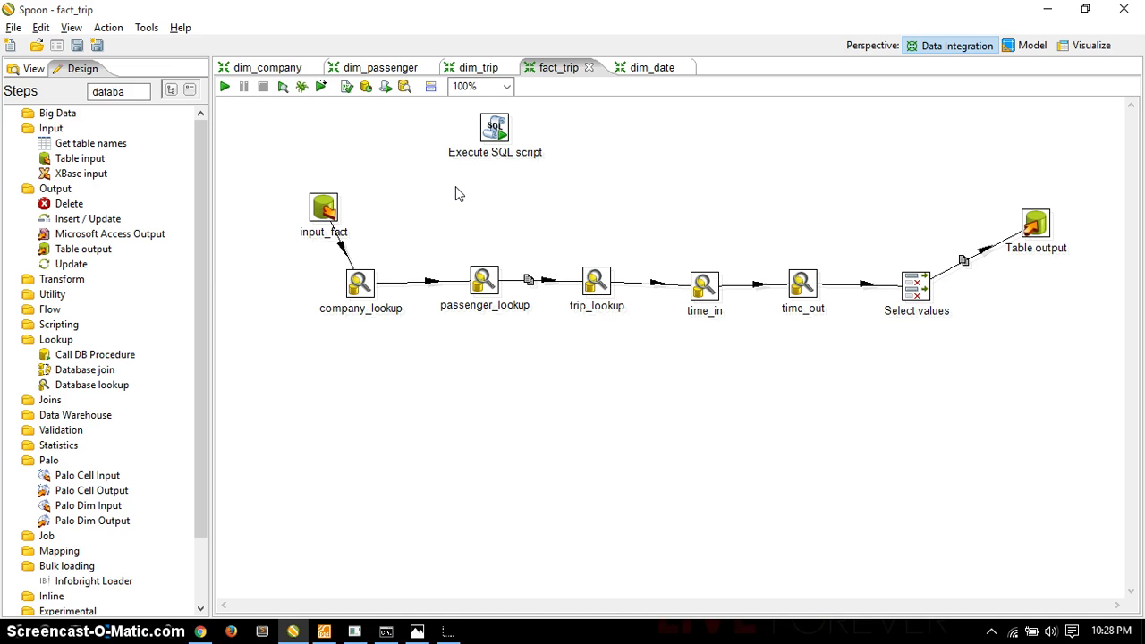
- Open the company_lookup step and inspect its database connection and lookup table
click(431, 213)
double_click(359, 282)
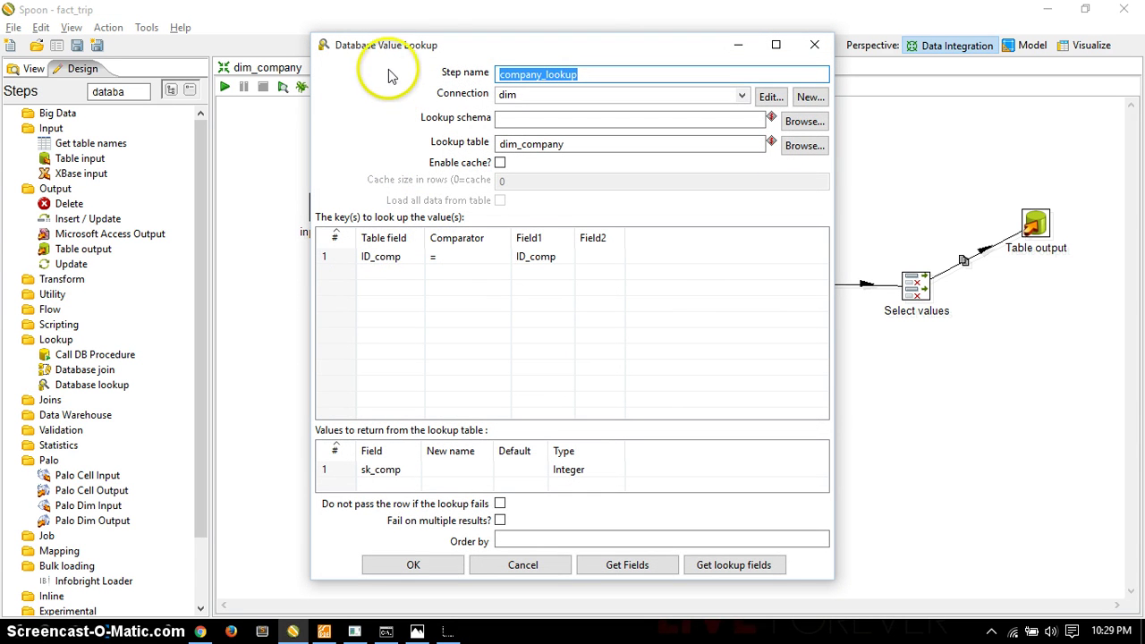
click(130, 92)
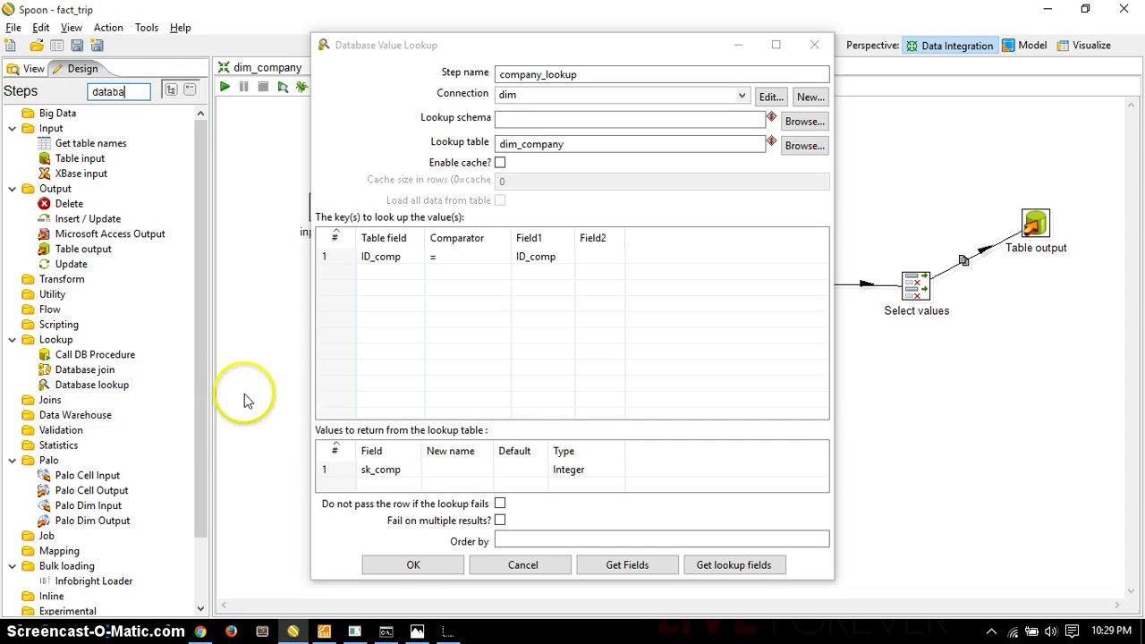
click(596, 90)
click(597, 91)
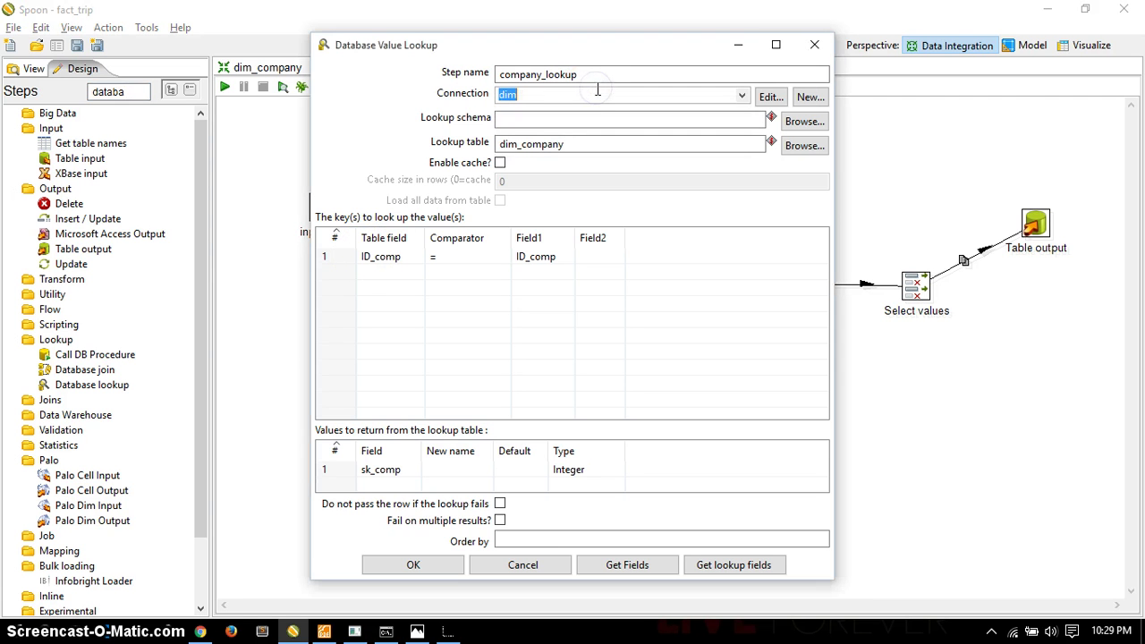
click(638, 143)
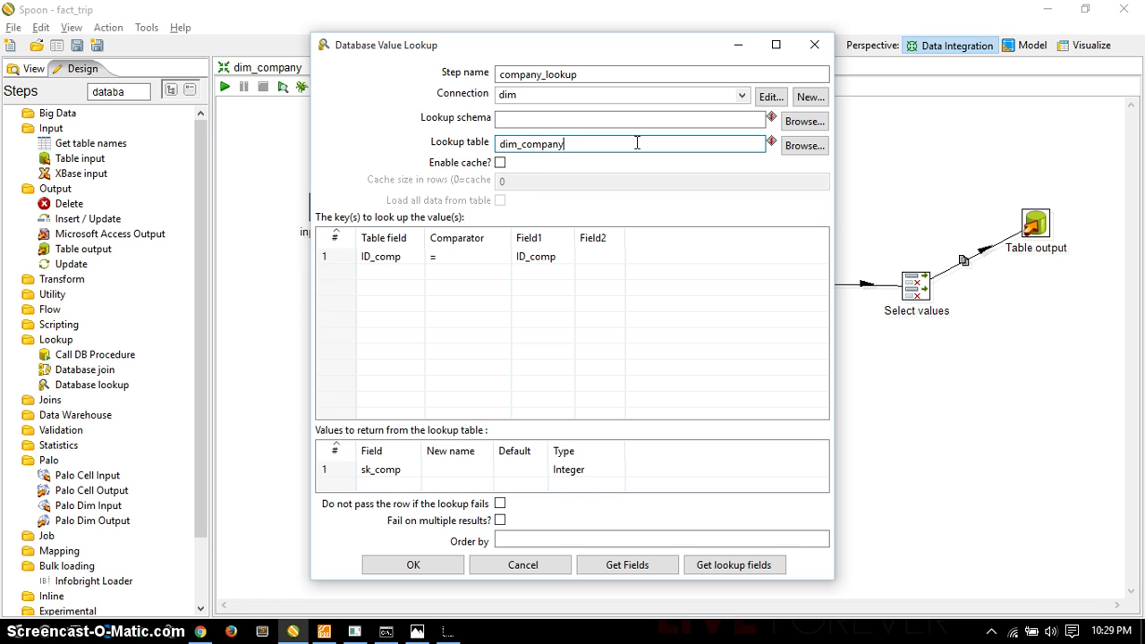
- Inspect the key comparison and the returned field and type in company_lookup, and close the lookup settings
click(414, 256)
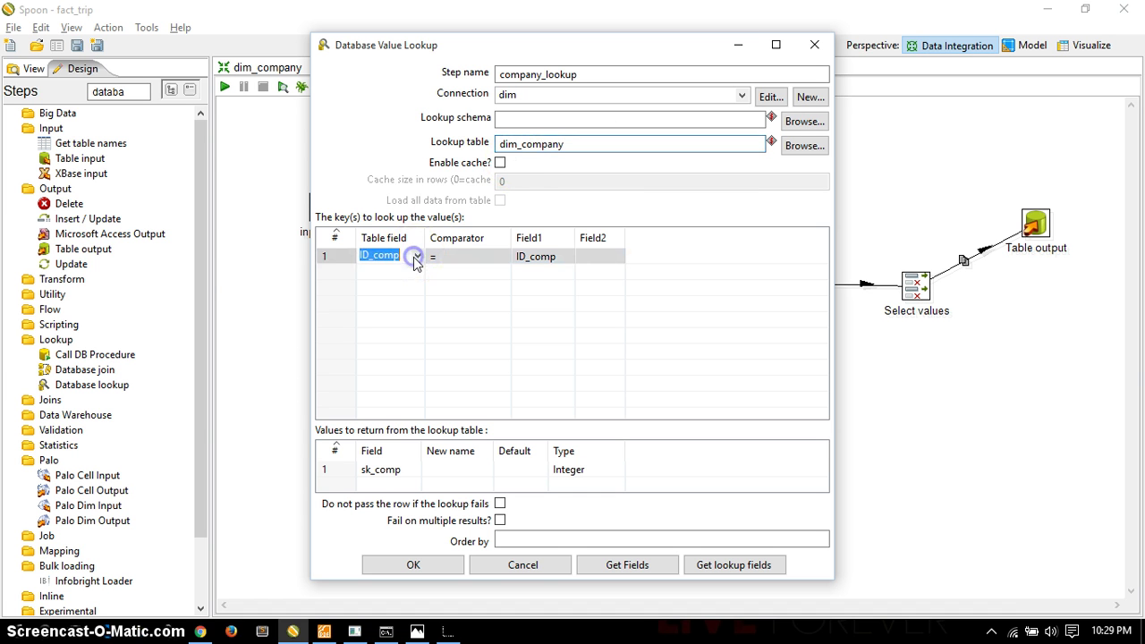
click(378, 263)
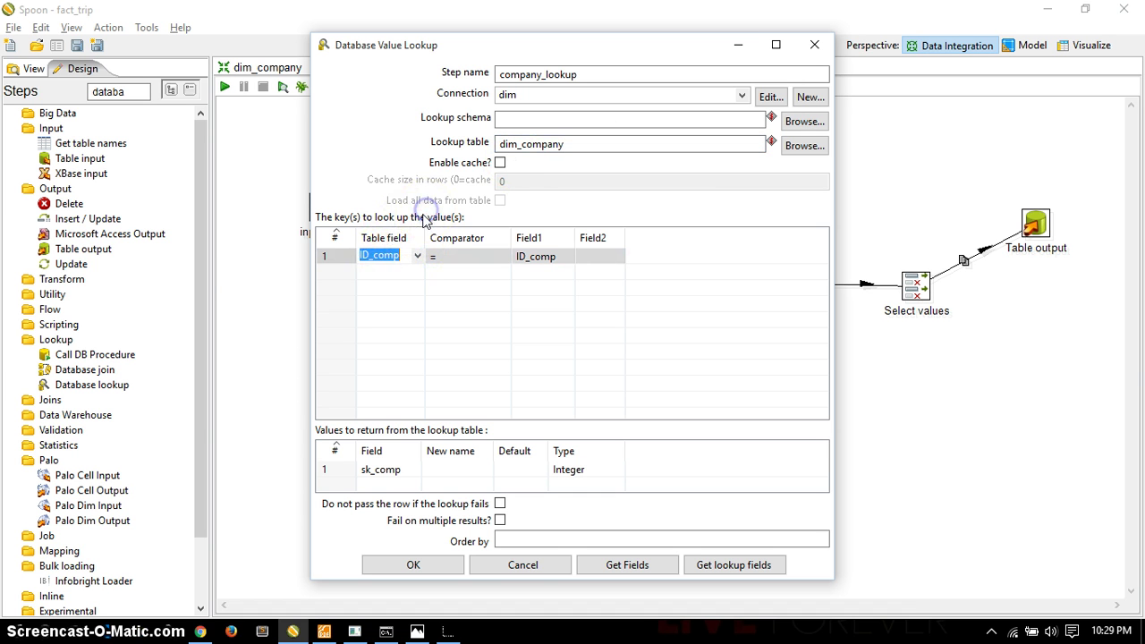
click(391, 253)
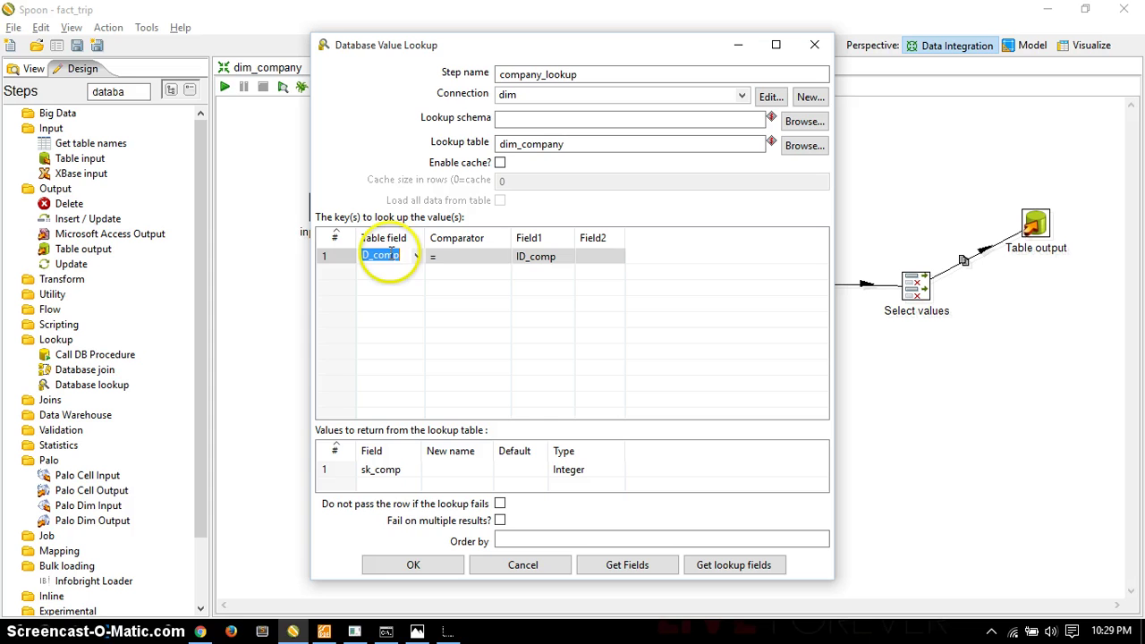
click(535, 257)
click(474, 255)
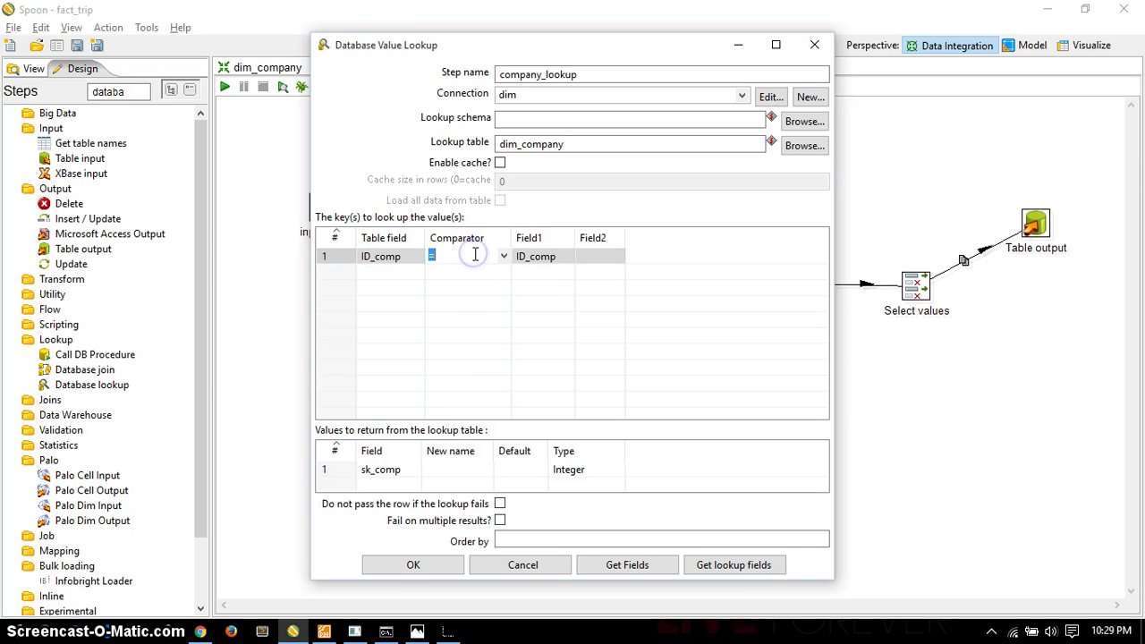
drag(470, 241, 480, 216)
click(539, 256)
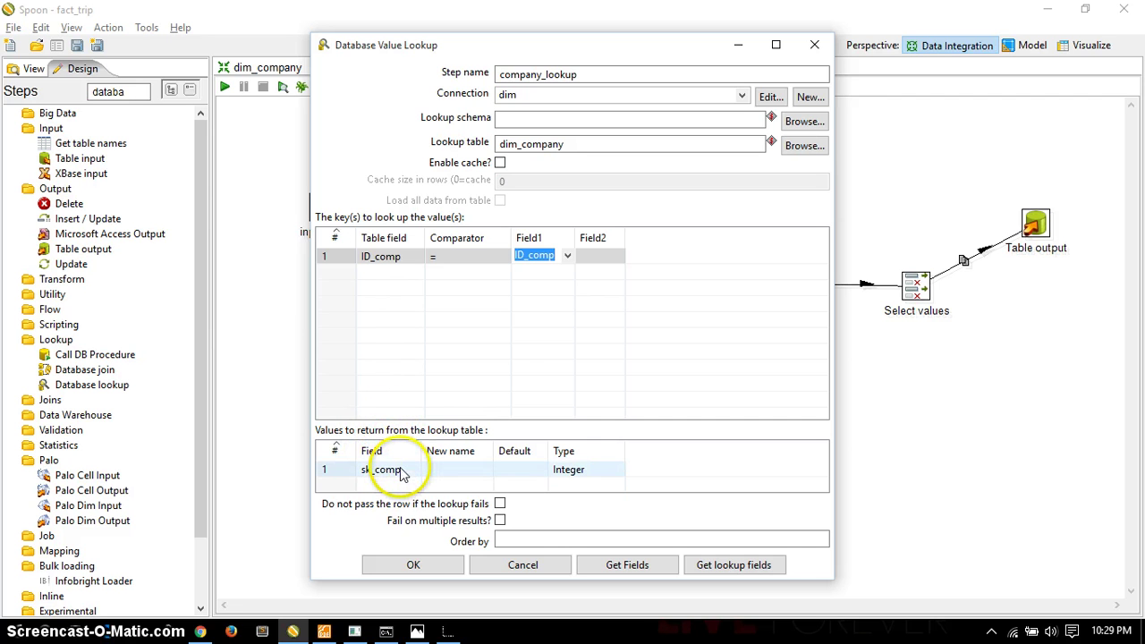
click(397, 468)
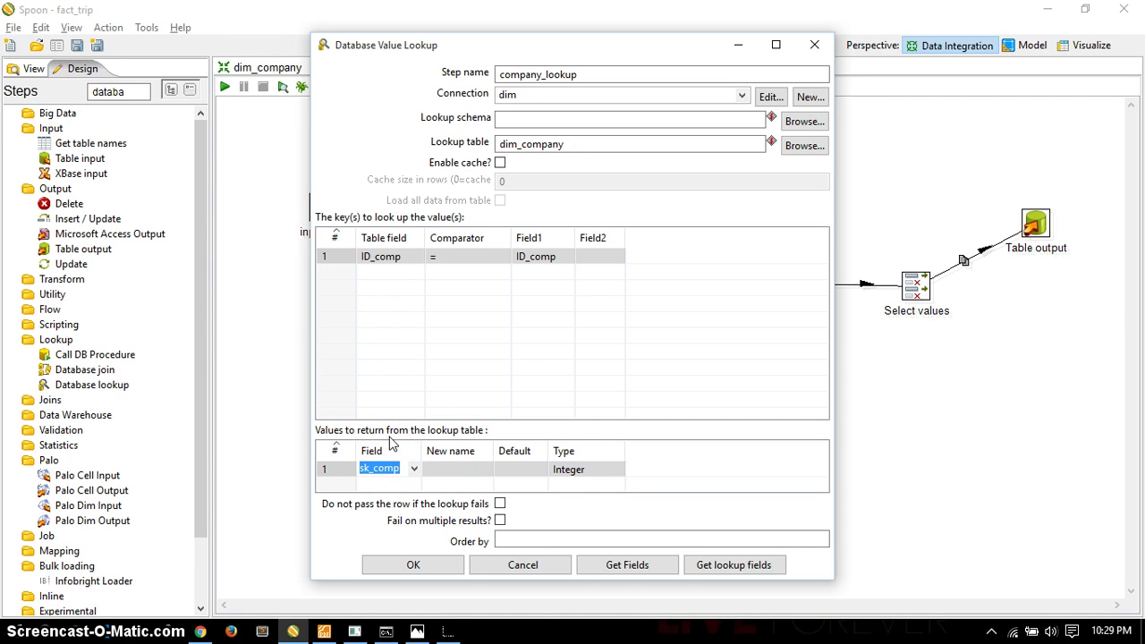
click(403, 436)
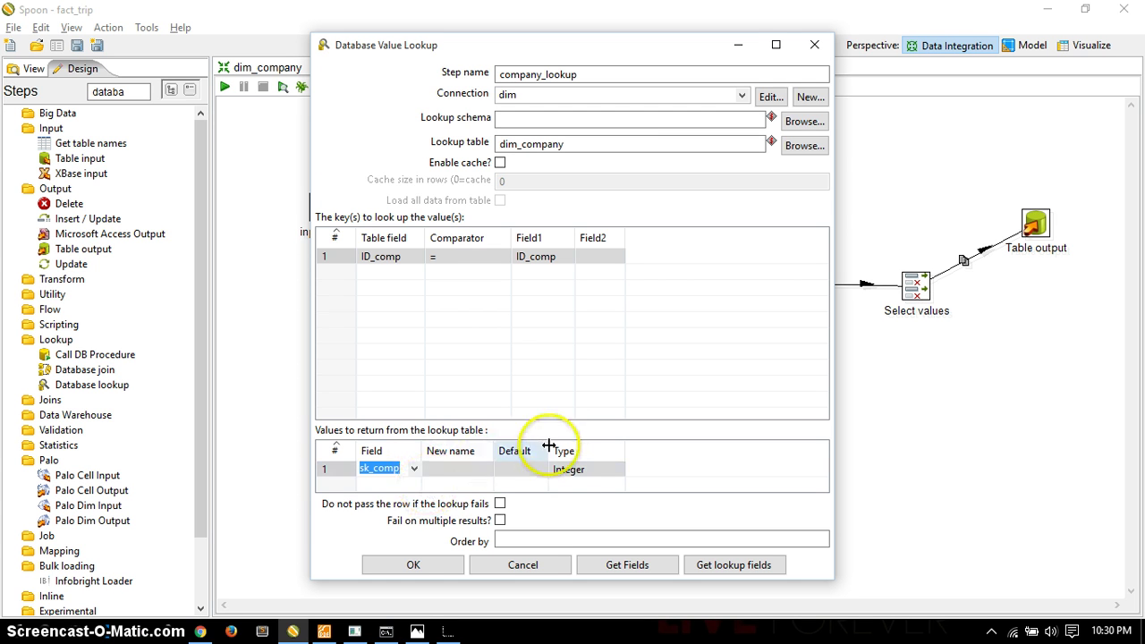
click(566, 469)
click(411, 562)
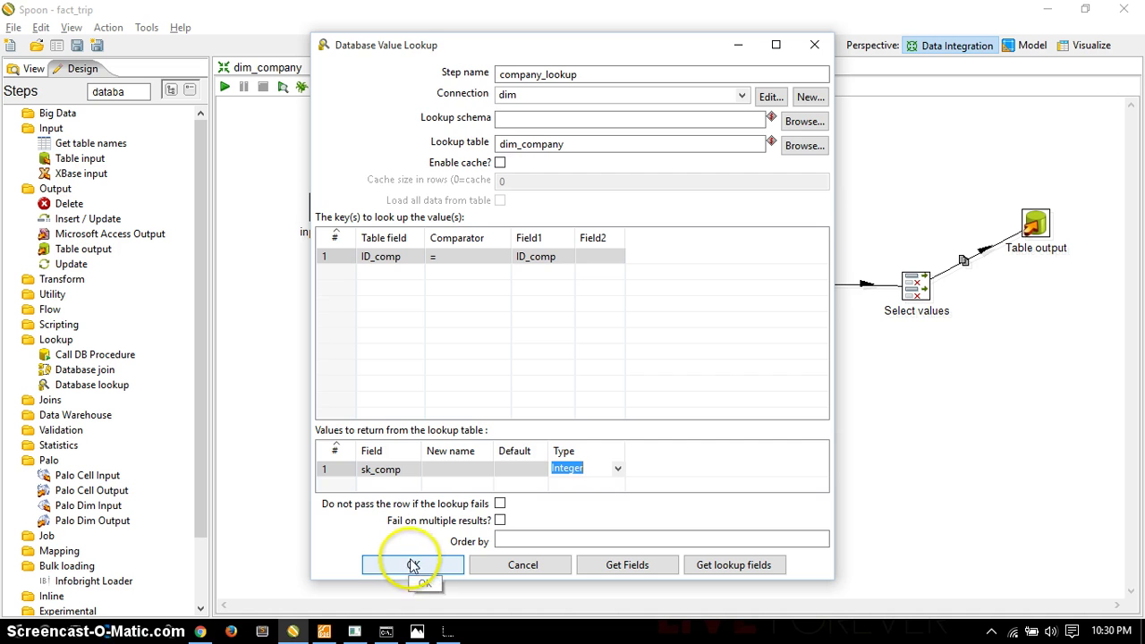
click(427, 431)
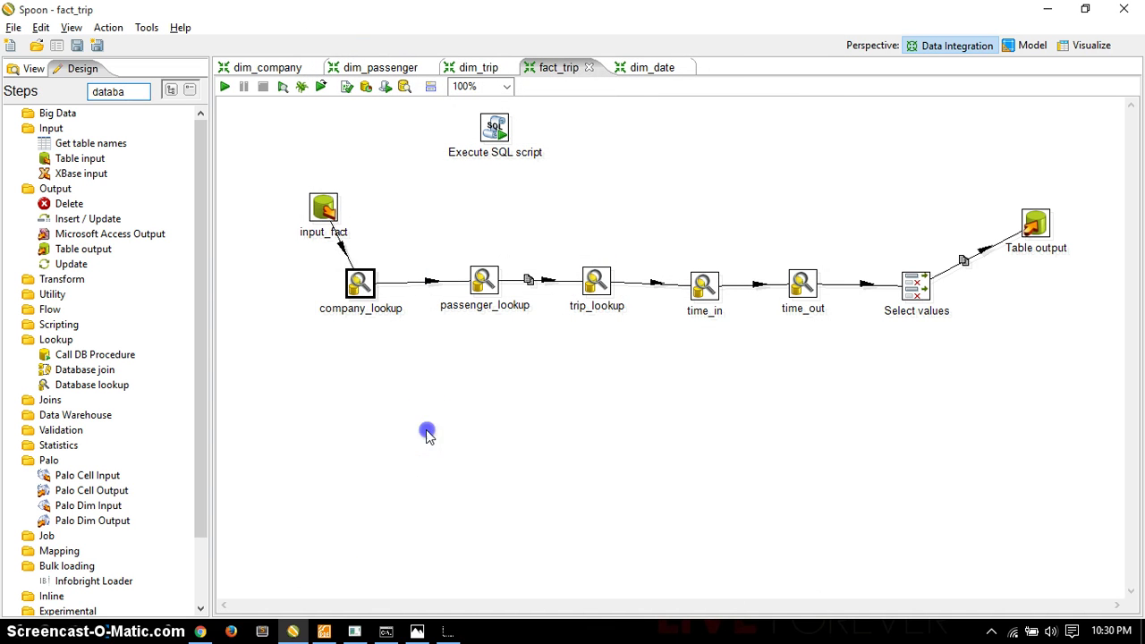
- Review the lookup table, key and returned field of the passenger_lookup step, and close its settings
double_click(483, 285)
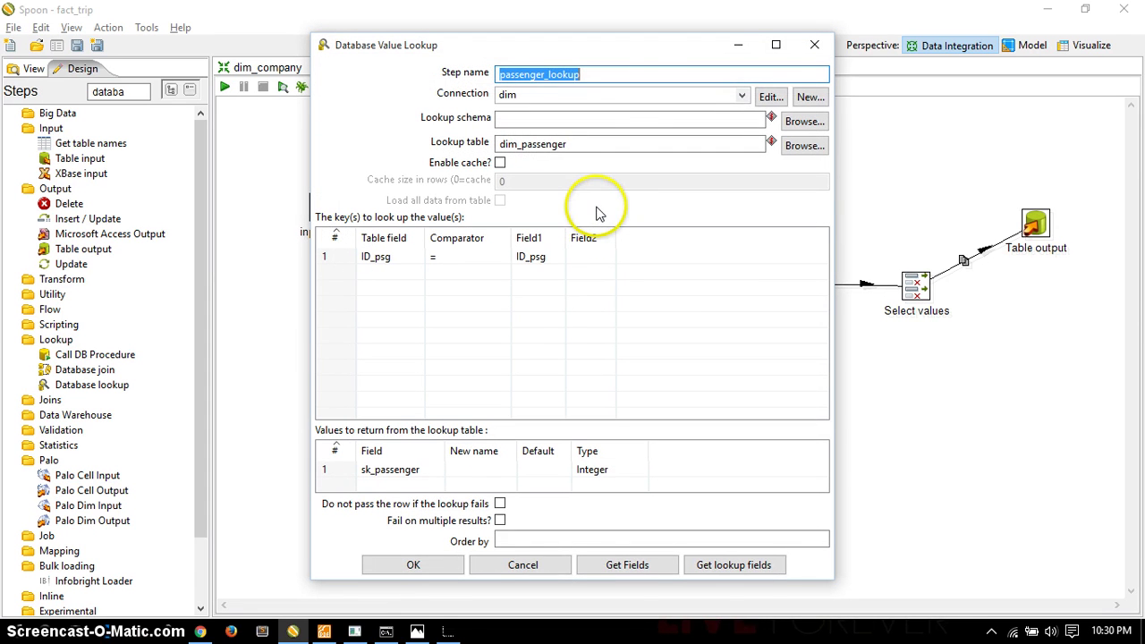
click(599, 146)
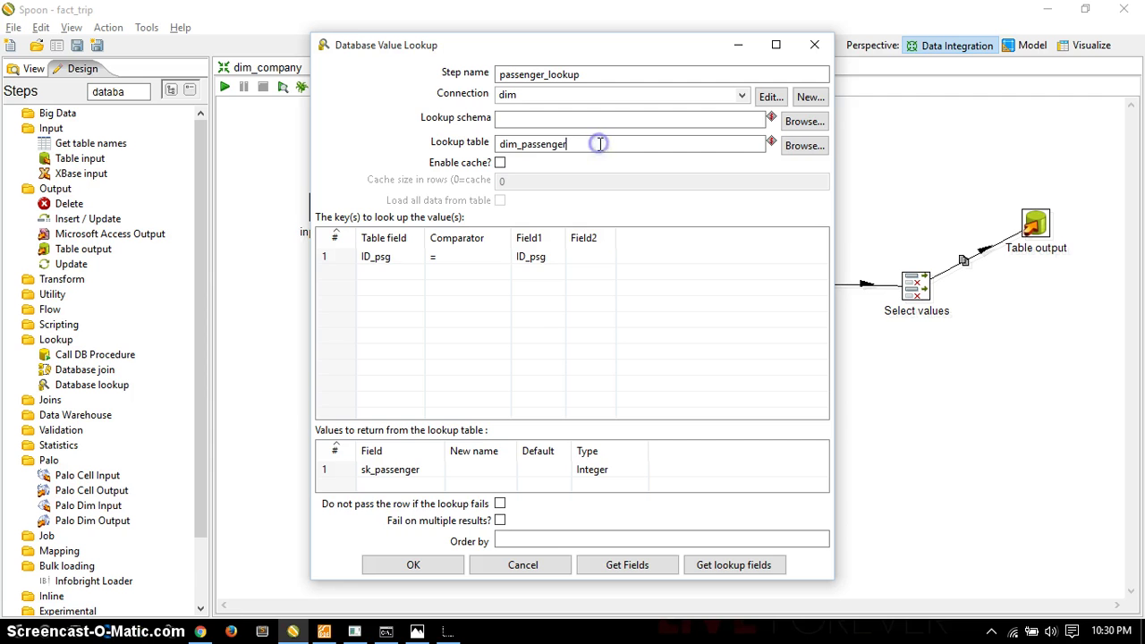
click(599, 144)
double_click(599, 144)
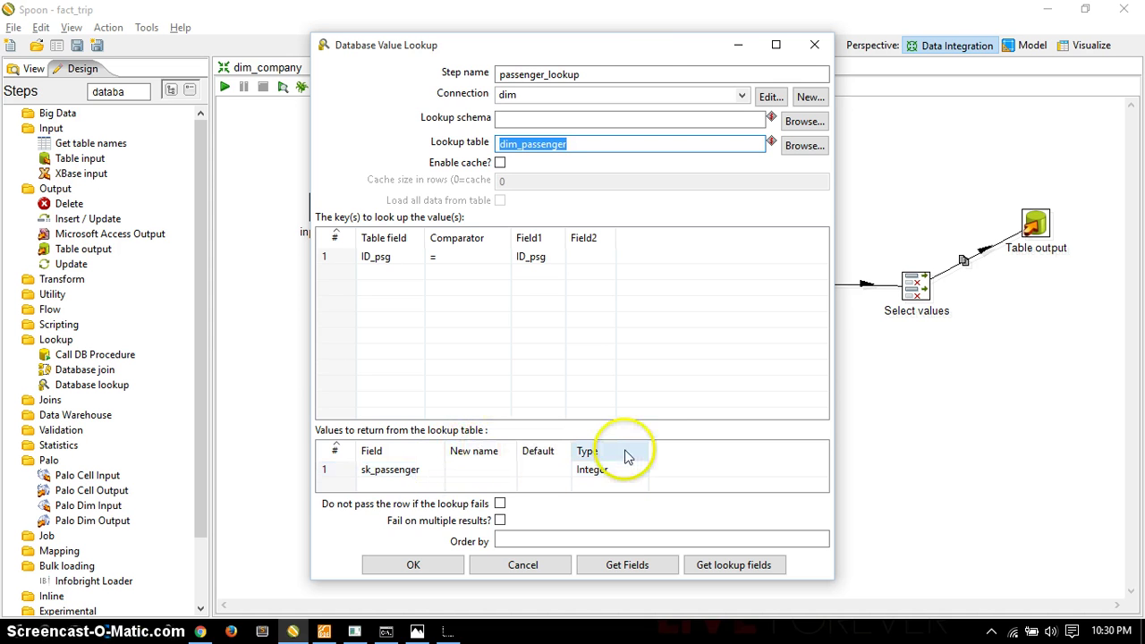
click(449, 561)
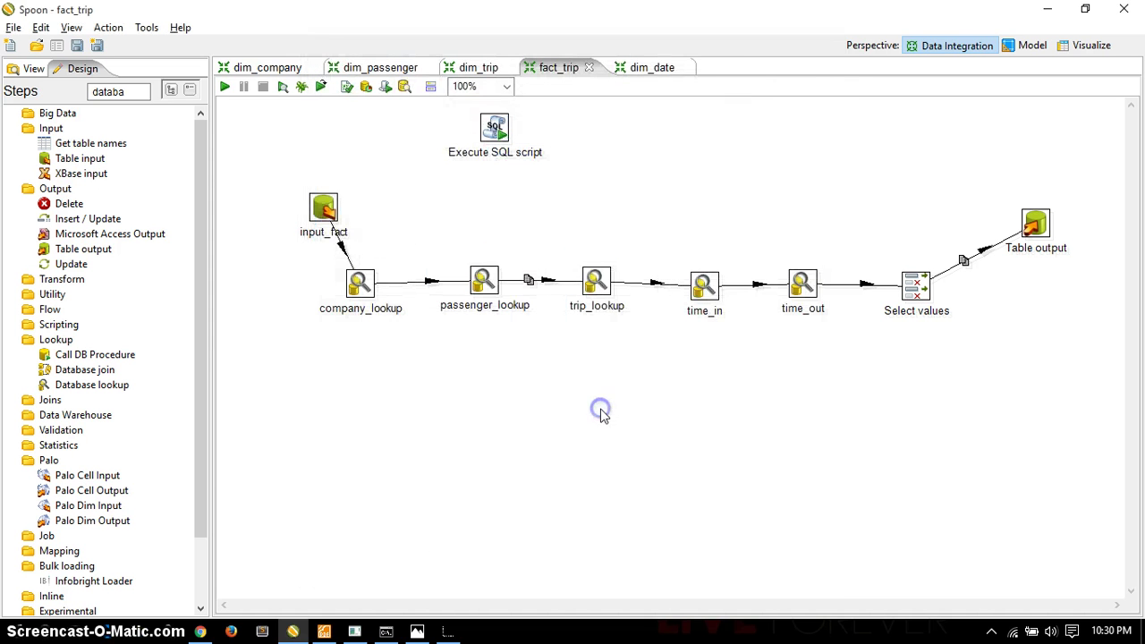
- Review the lookup table, key and returned field of the trip_lookup step, and close its settings
click(596, 277)
double_click(599, 283)
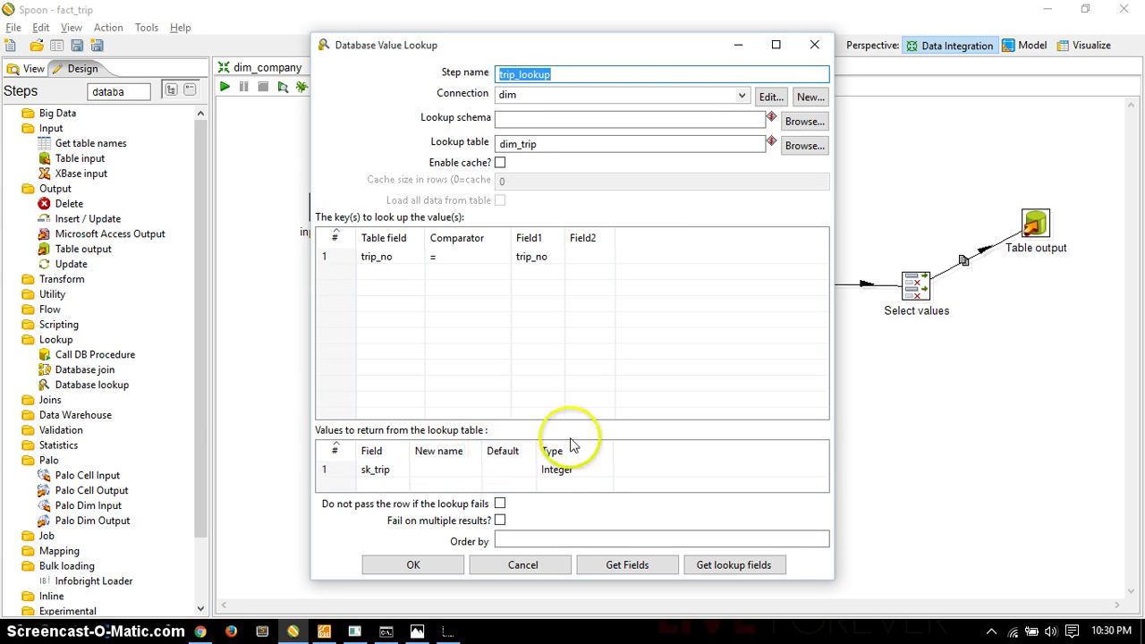
click(414, 561)
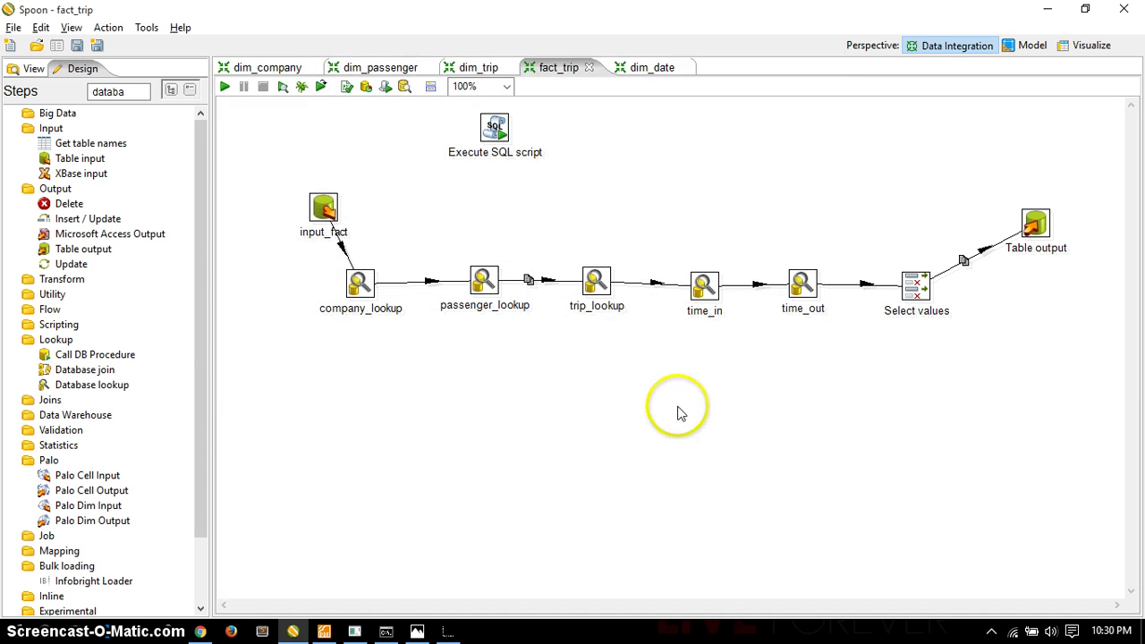
- Review the step name, lookup table and date key of the time_in lookup, and close its settings
double_click(704, 284)
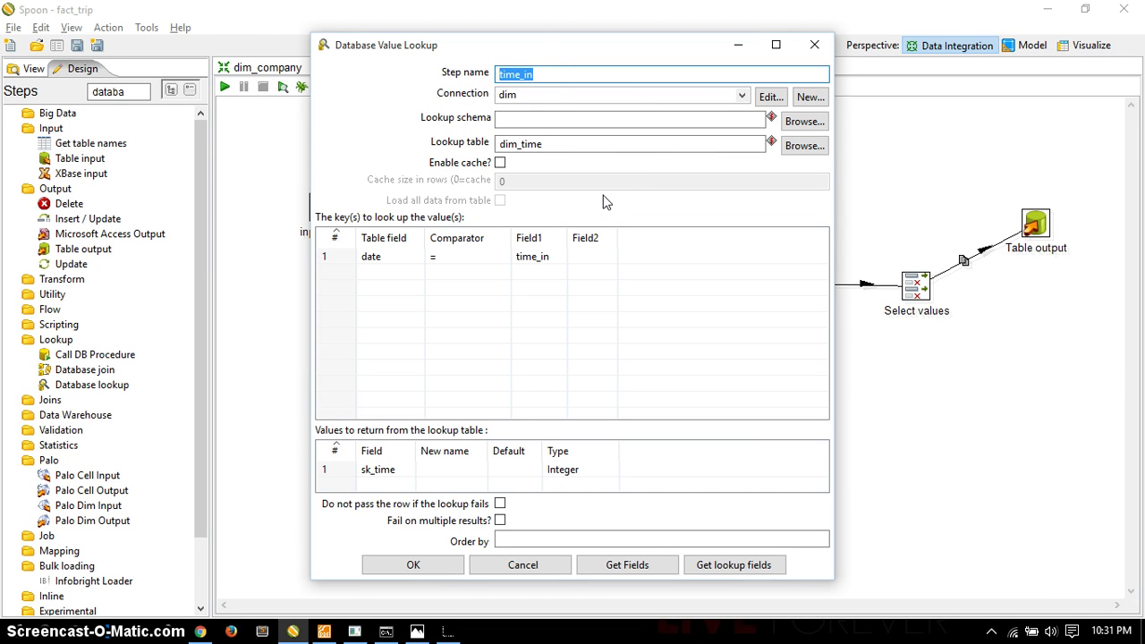
click(536, 74)
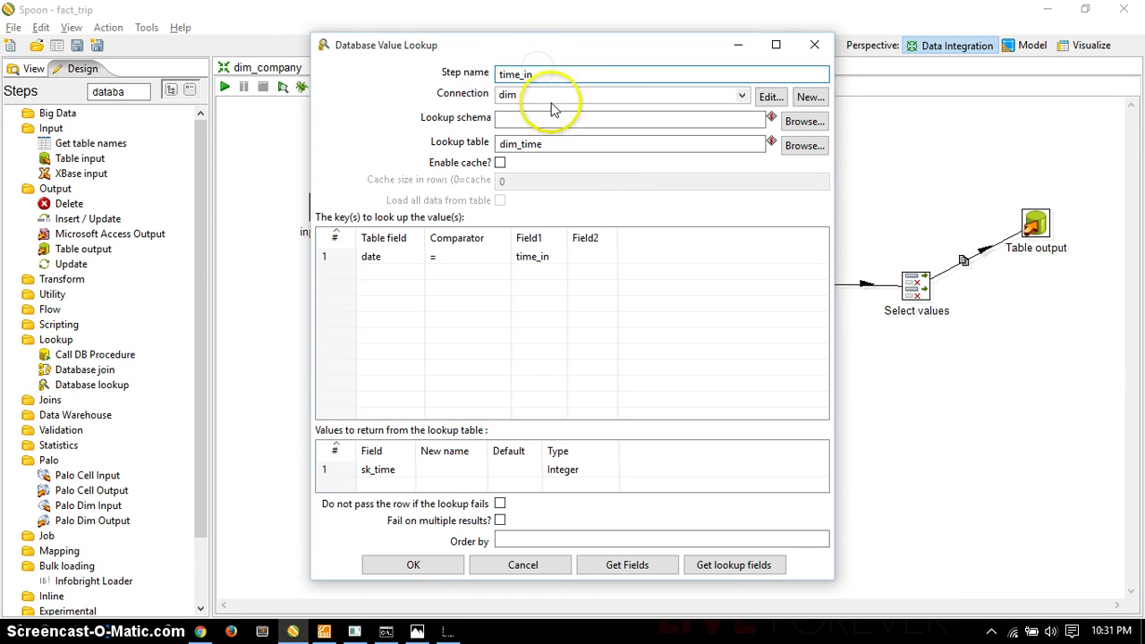
click(587, 143)
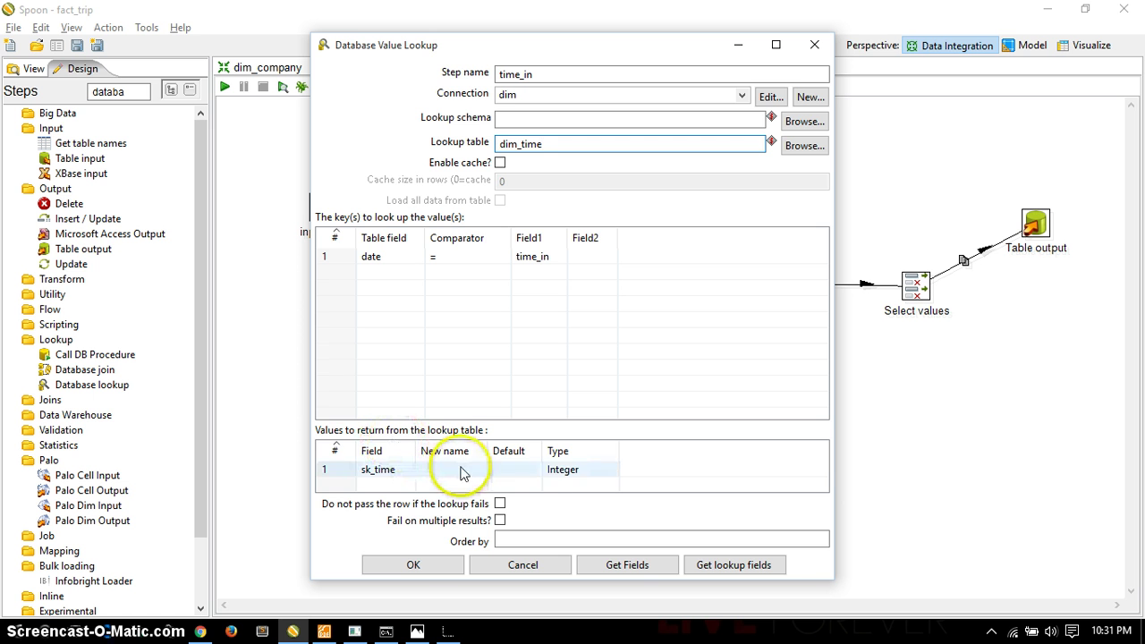
click(420, 566)
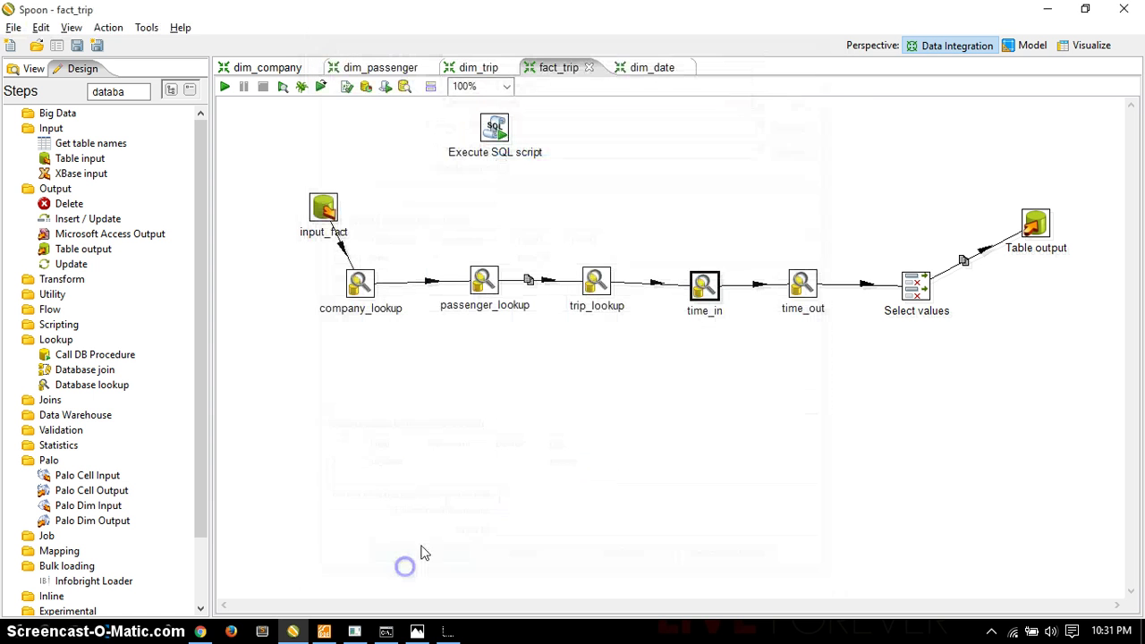
- Review the step name, connection, lookup table and date key of the time_out lookup, and close its settings
click(801, 287)
double_click(804, 284)
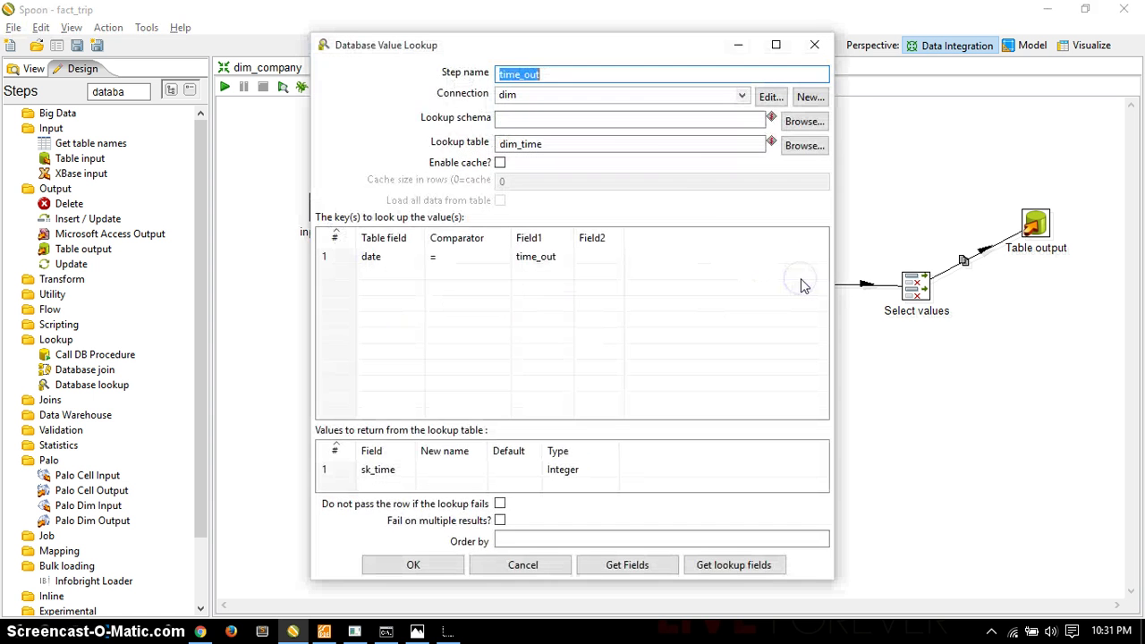
click(584, 73)
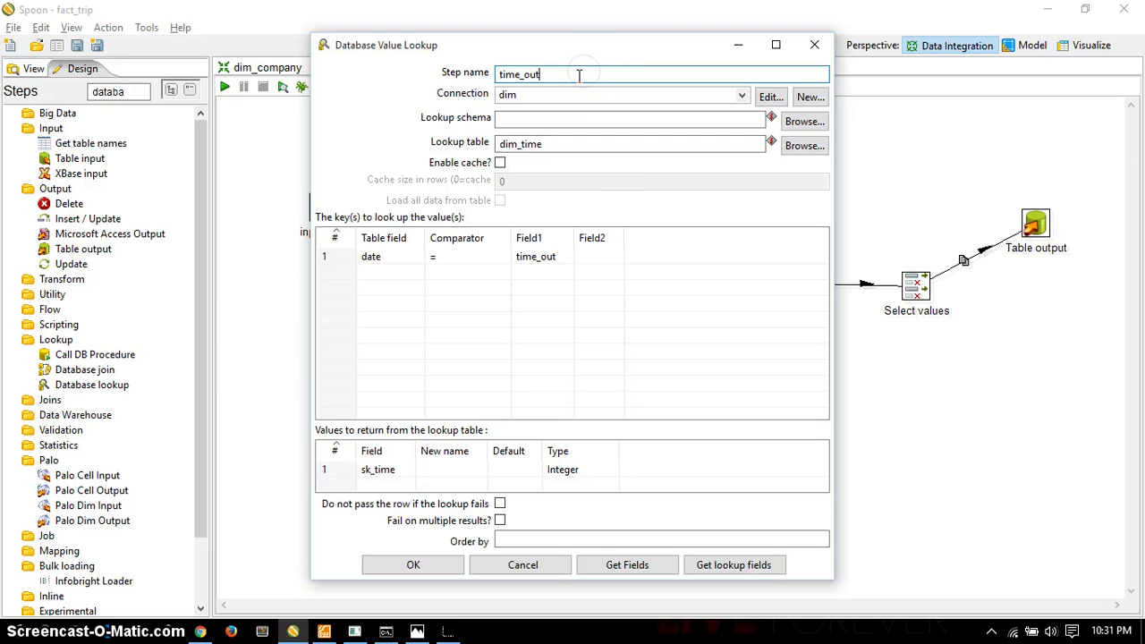
click(568, 95)
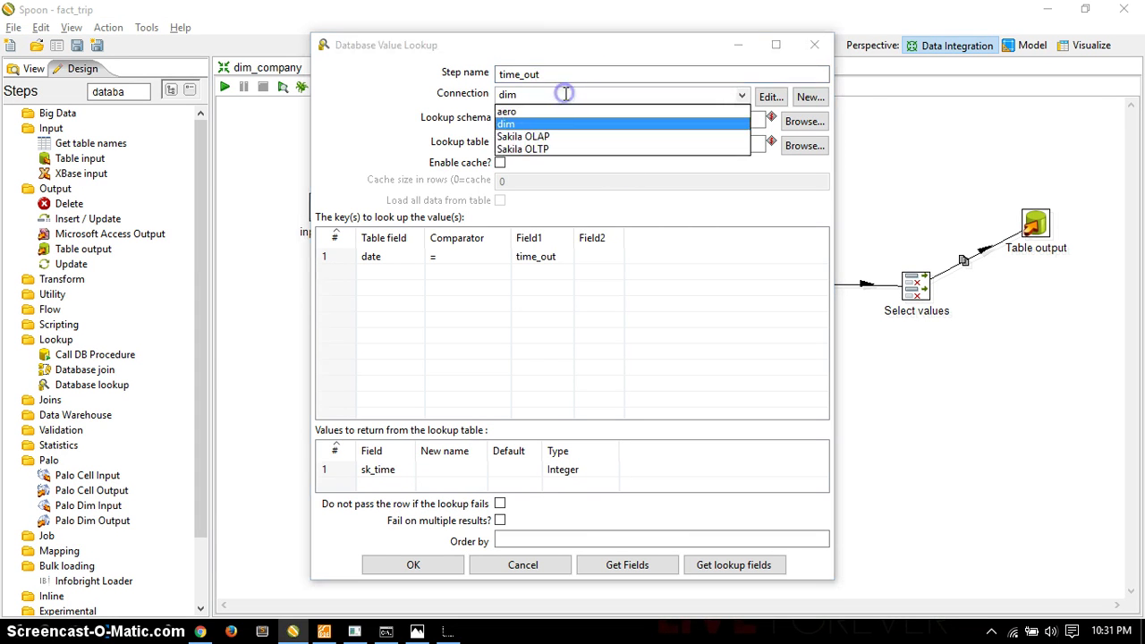
click(403, 134)
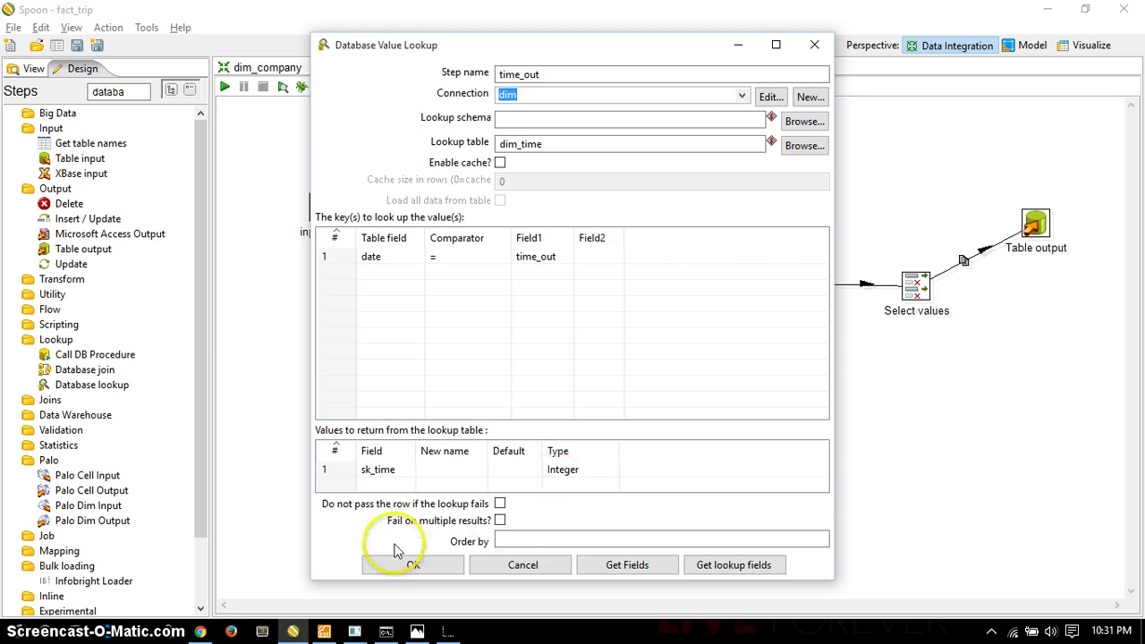
click(414, 566)
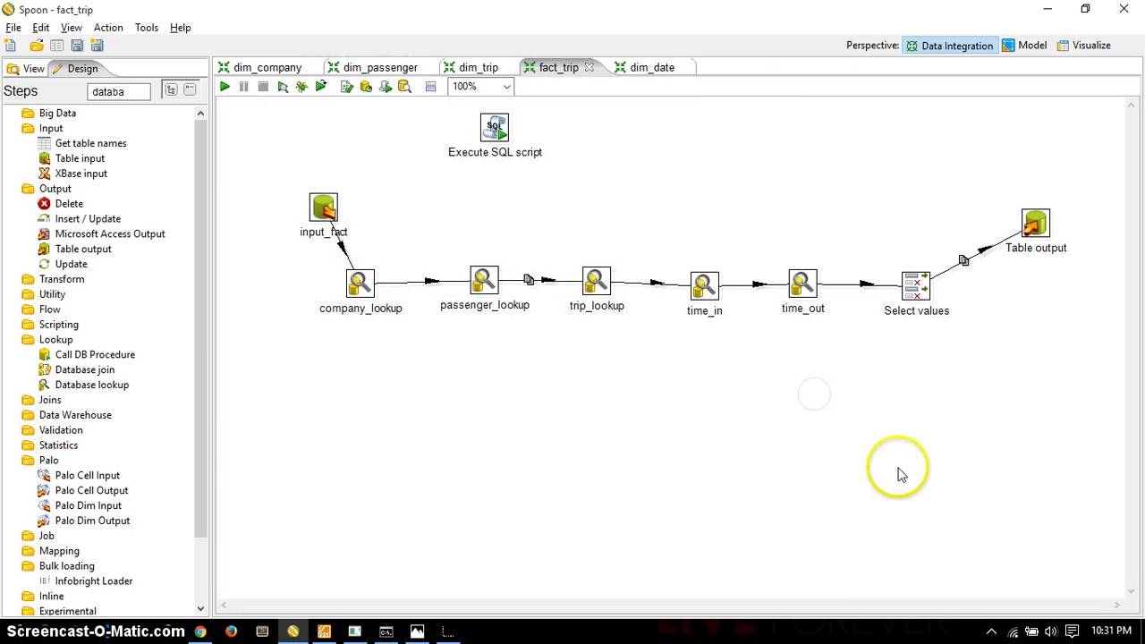
- Open the Select values step and examine its meta-data fields from sk_comp through Total_Passenger
double_click(922, 296)
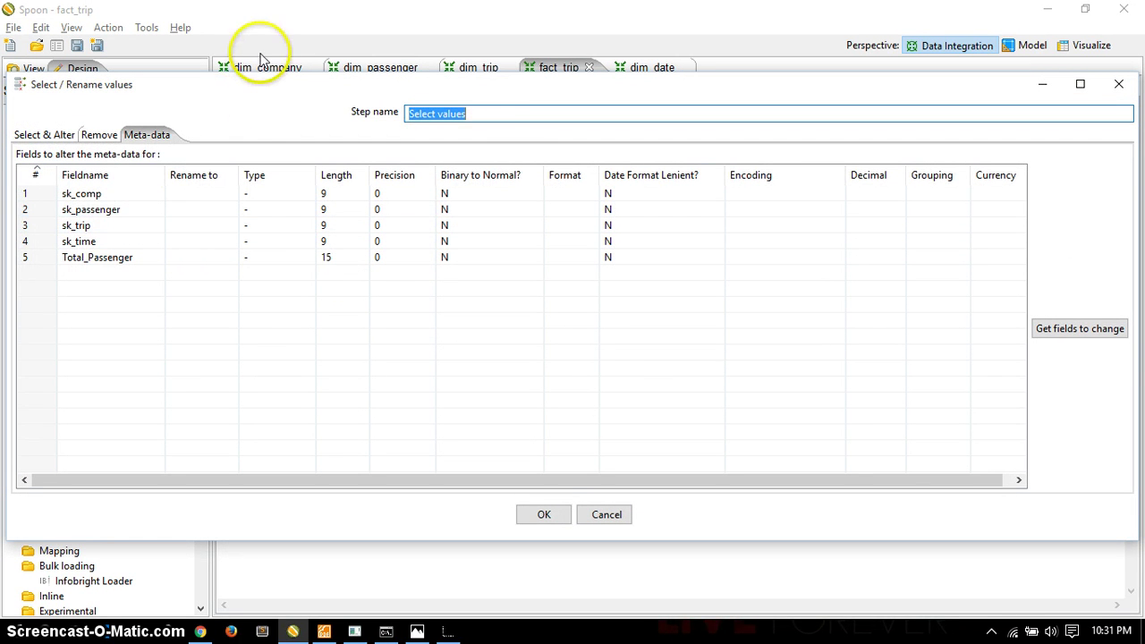
drag(267, 84, 274, 125)
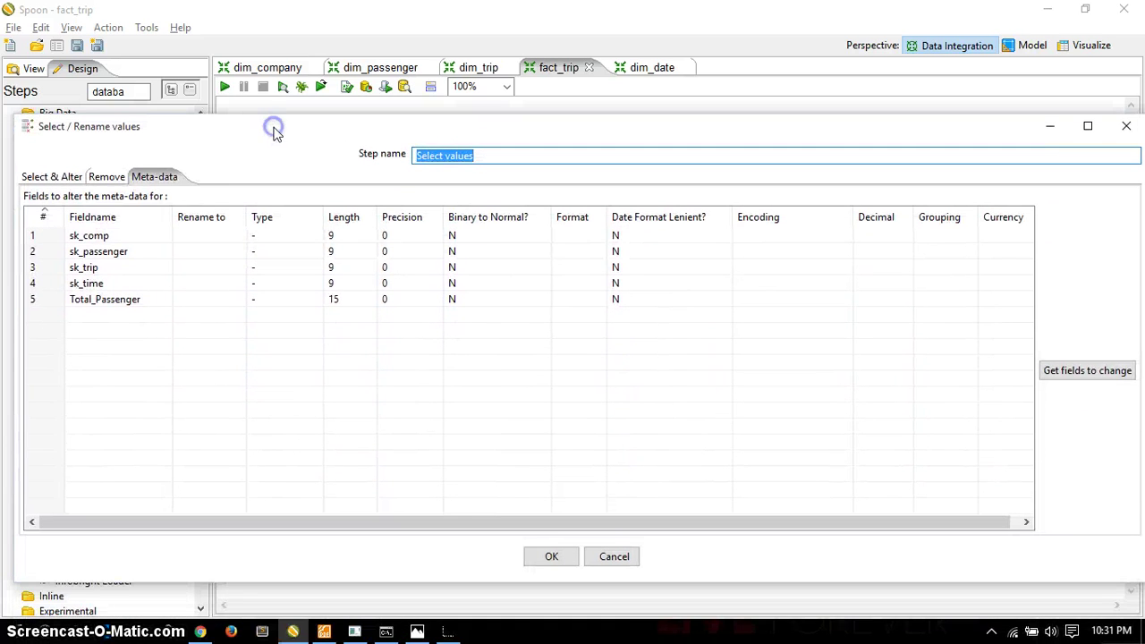
click(118, 236)
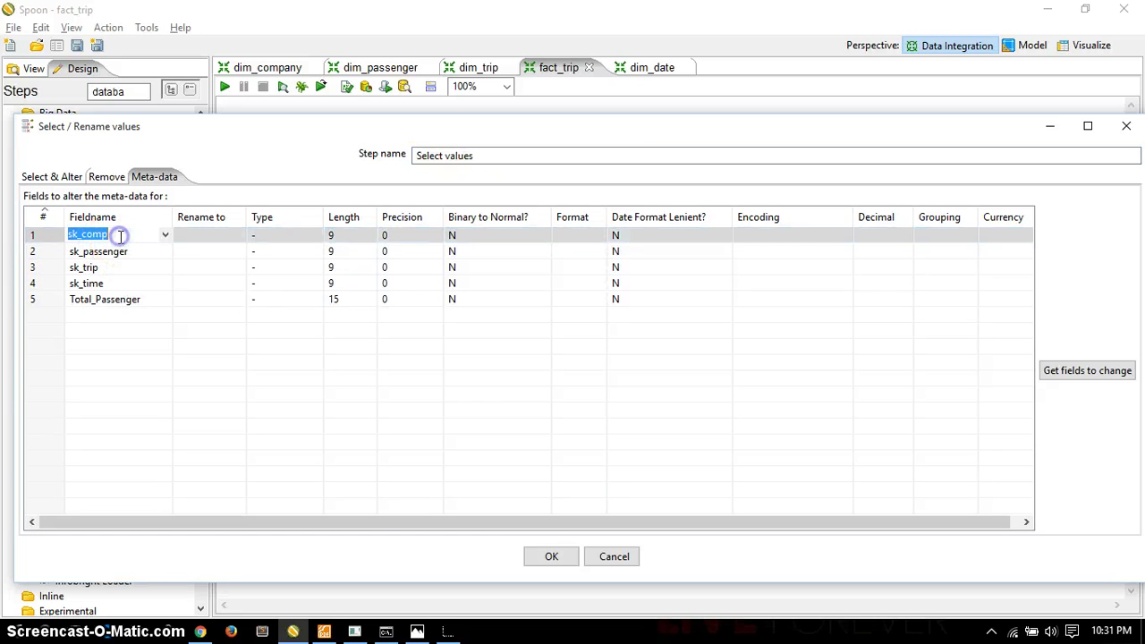
click(120, 253)
click(119, 268)
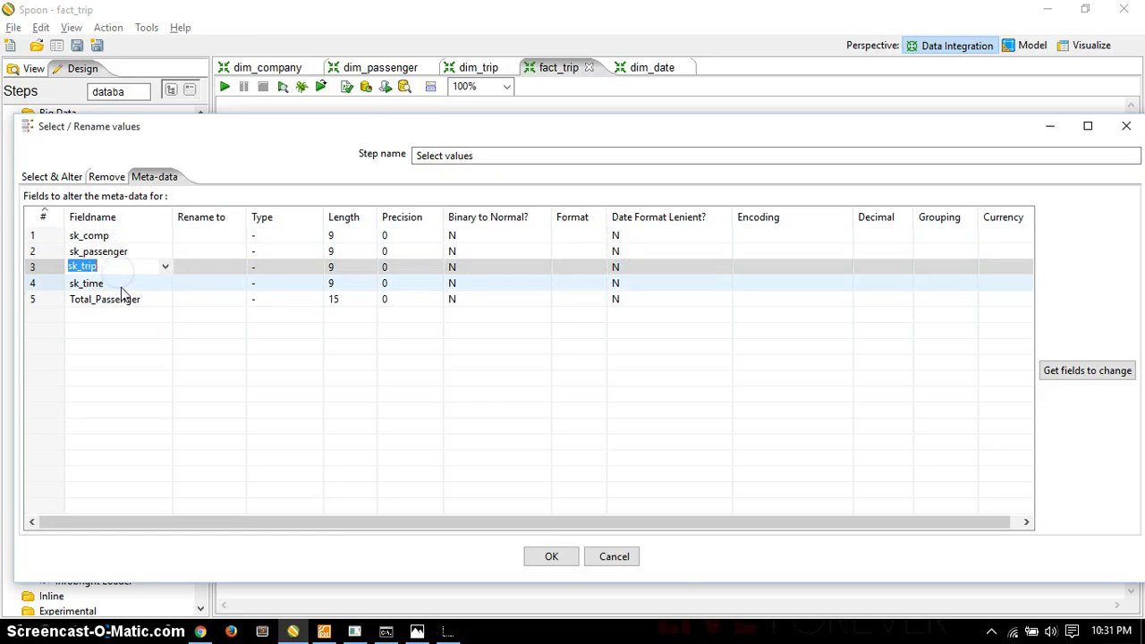
click(119, 284)
click(125, 306)
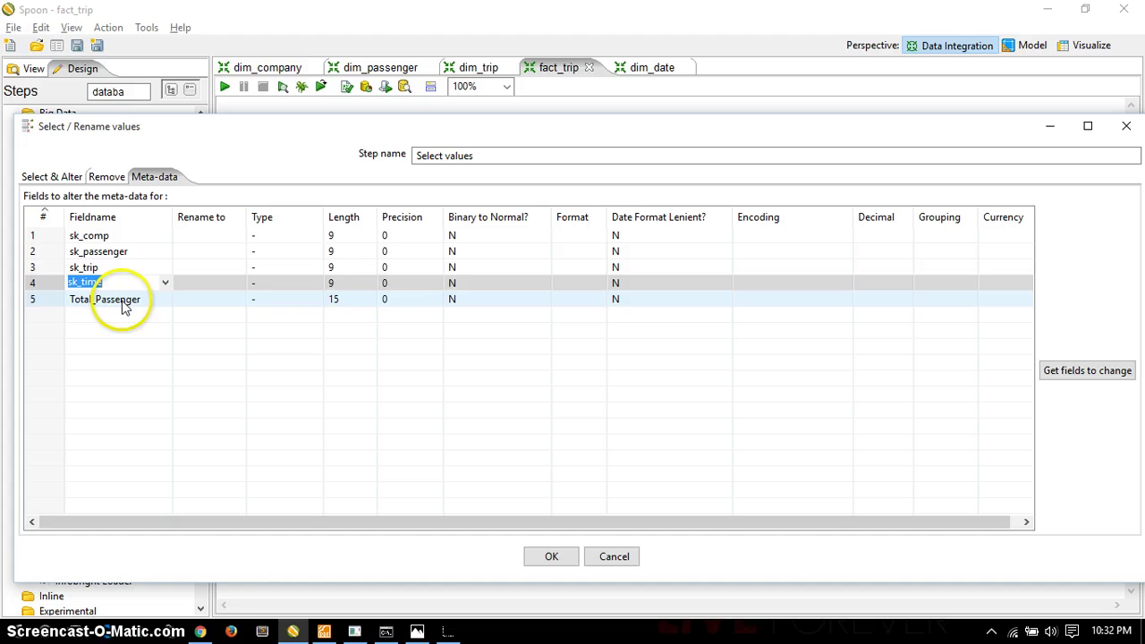
- Check the options for getting fields to change, dismiss them without adding fields, and close the Select values settings
click(1077, 375)
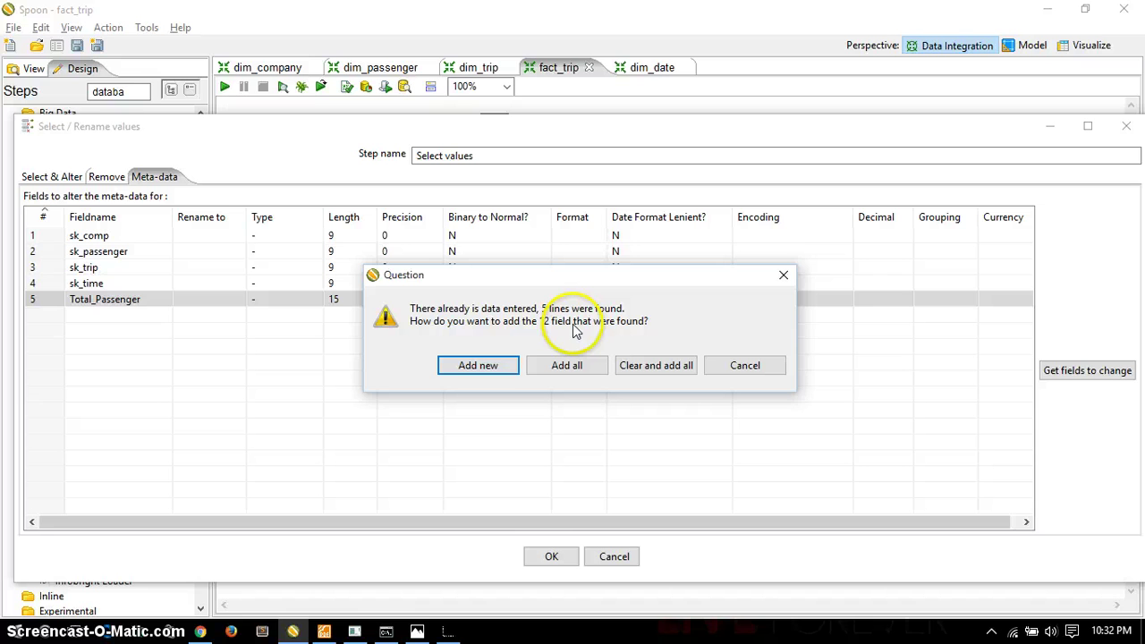
click(783, 274)
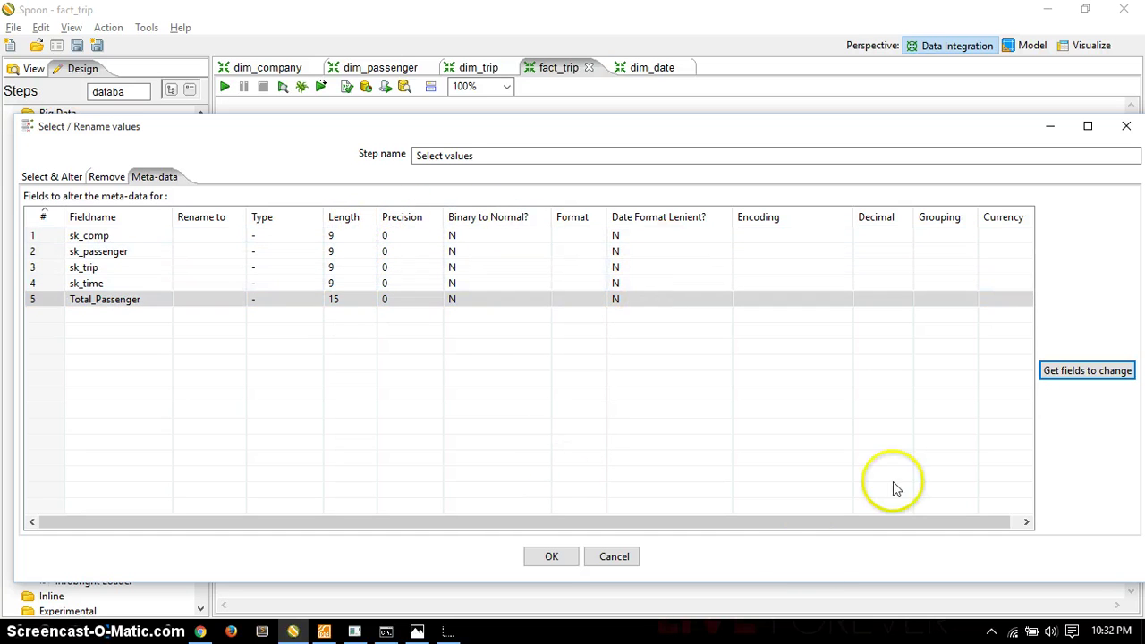
drag(793, 523, 631, 522)
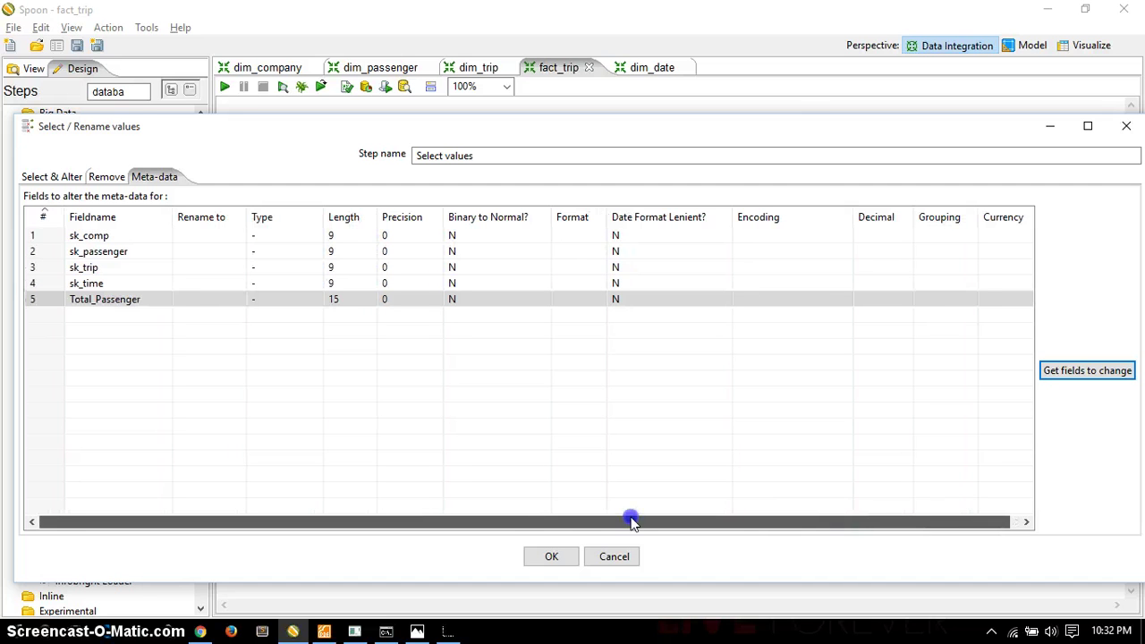
drag(494, 499, 484, 502)
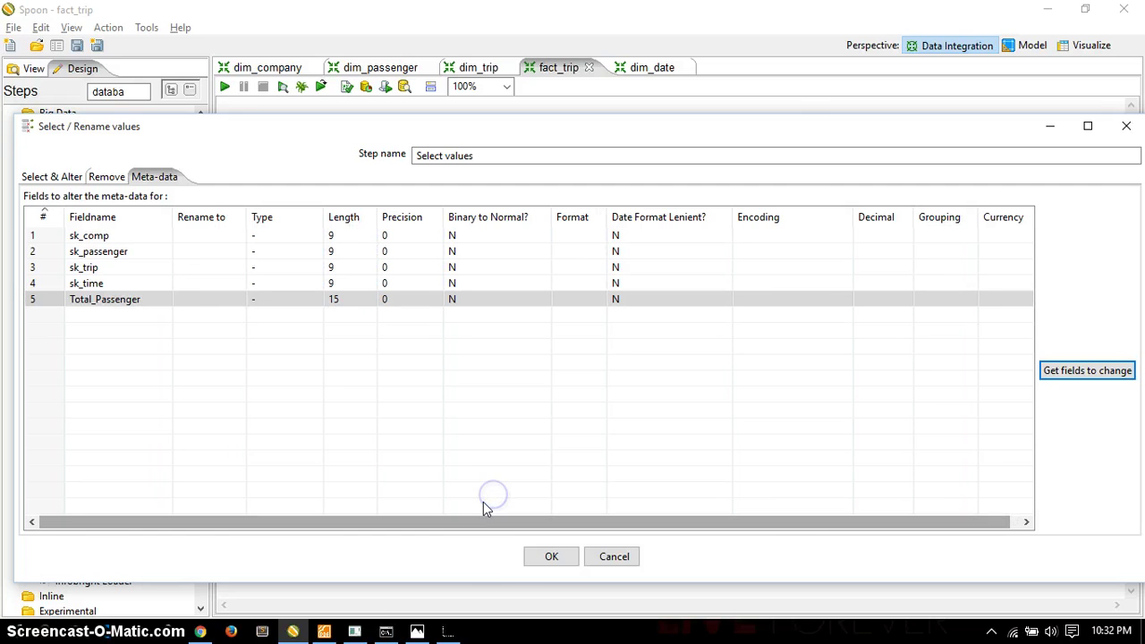
click(563, 556)
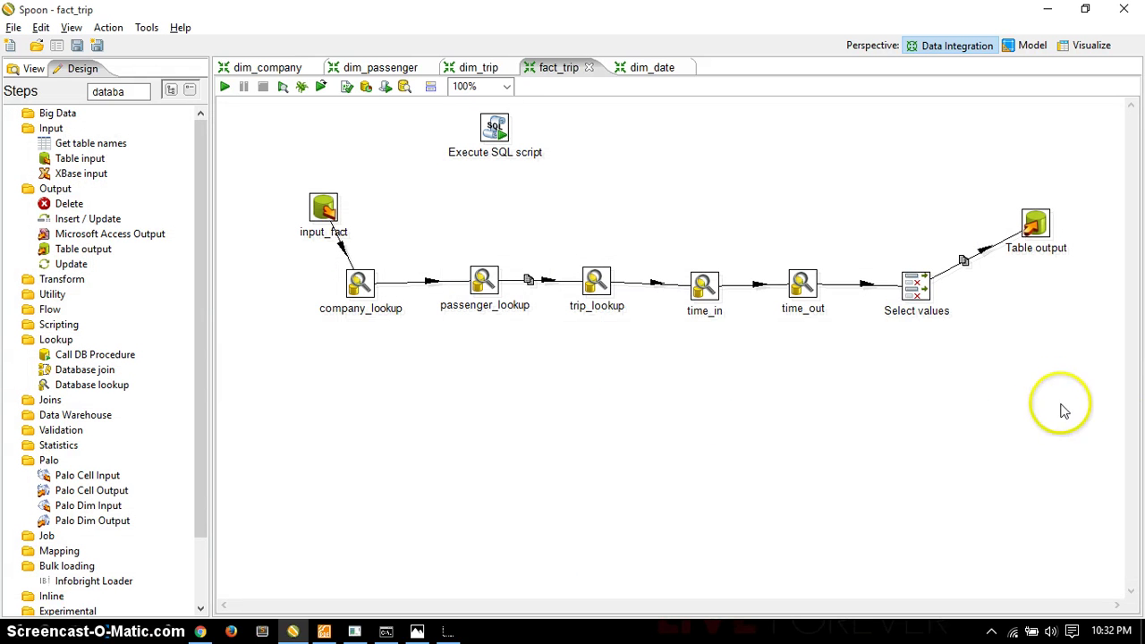
- Run the fact_trip transformation with local execution and basic logging, and close the execution results
drag(1070, 395, 387, 182)
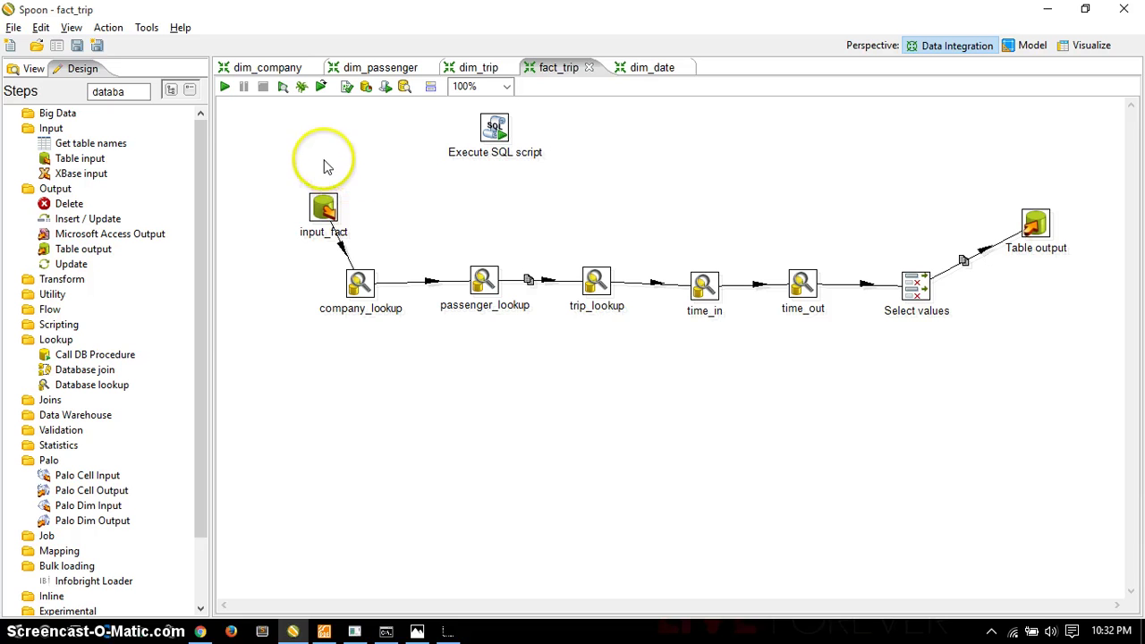
click(225, 90)
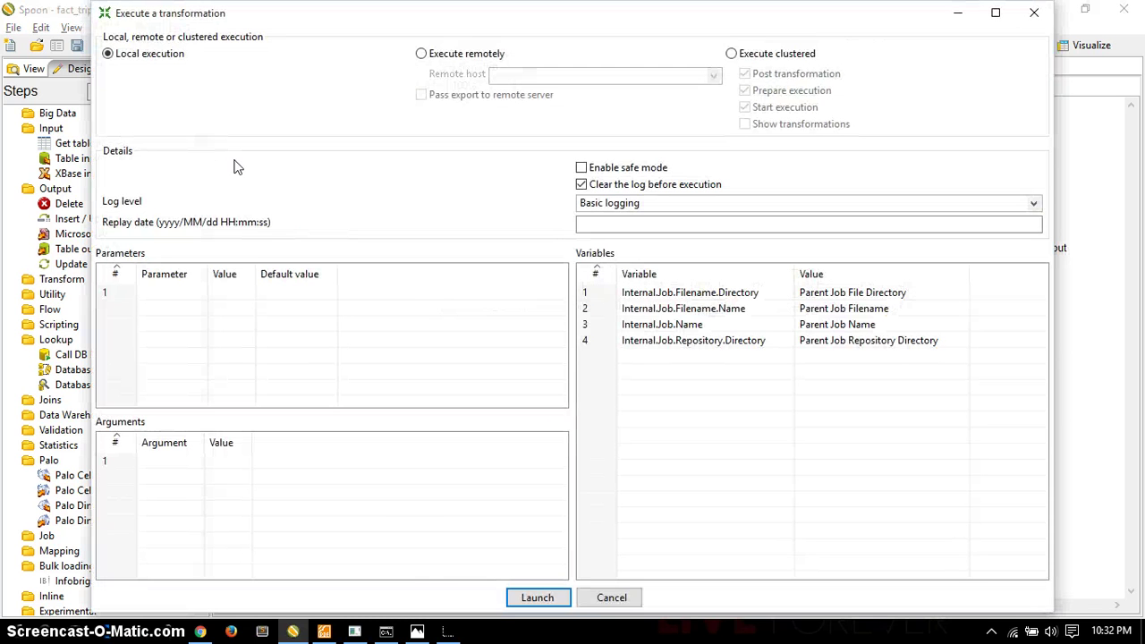
click(537, 597)
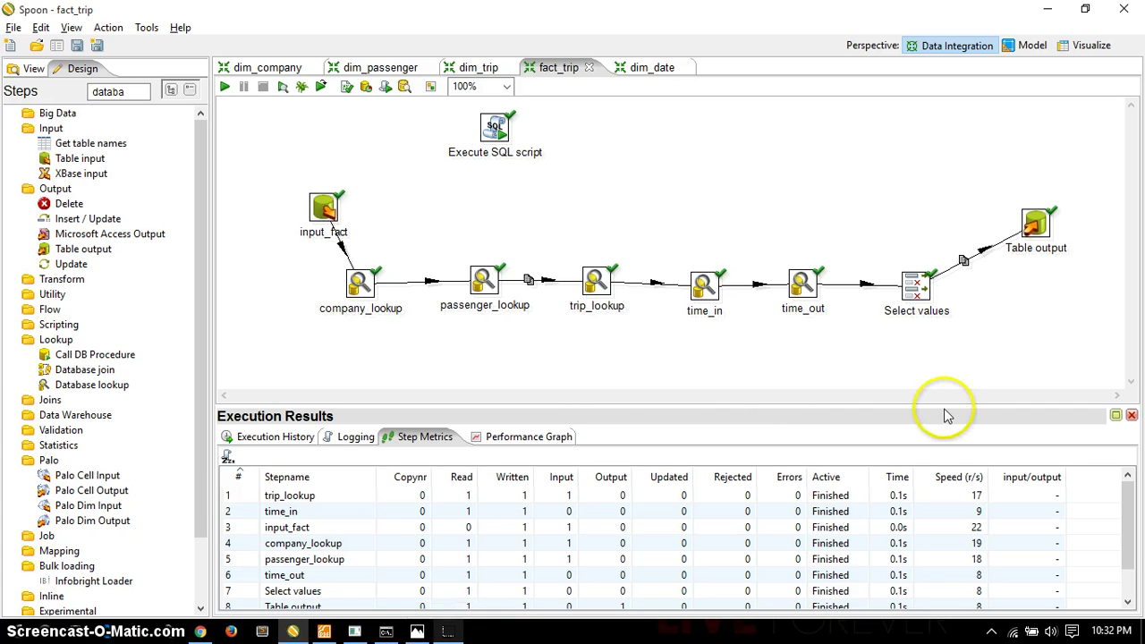
click(1130, 416)
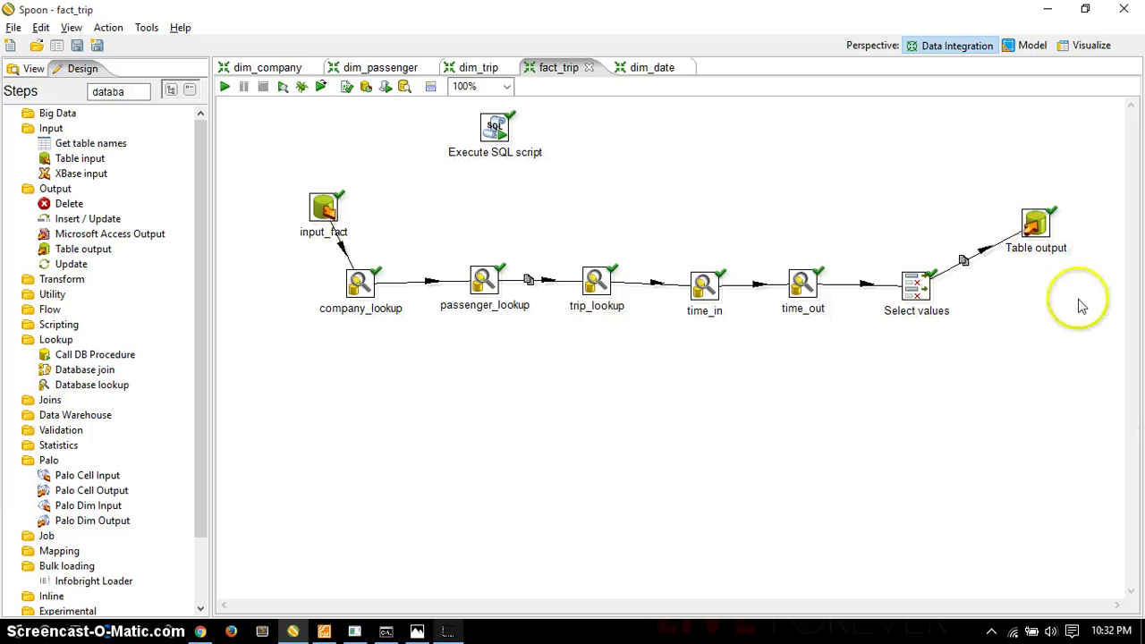
click(928, 204)
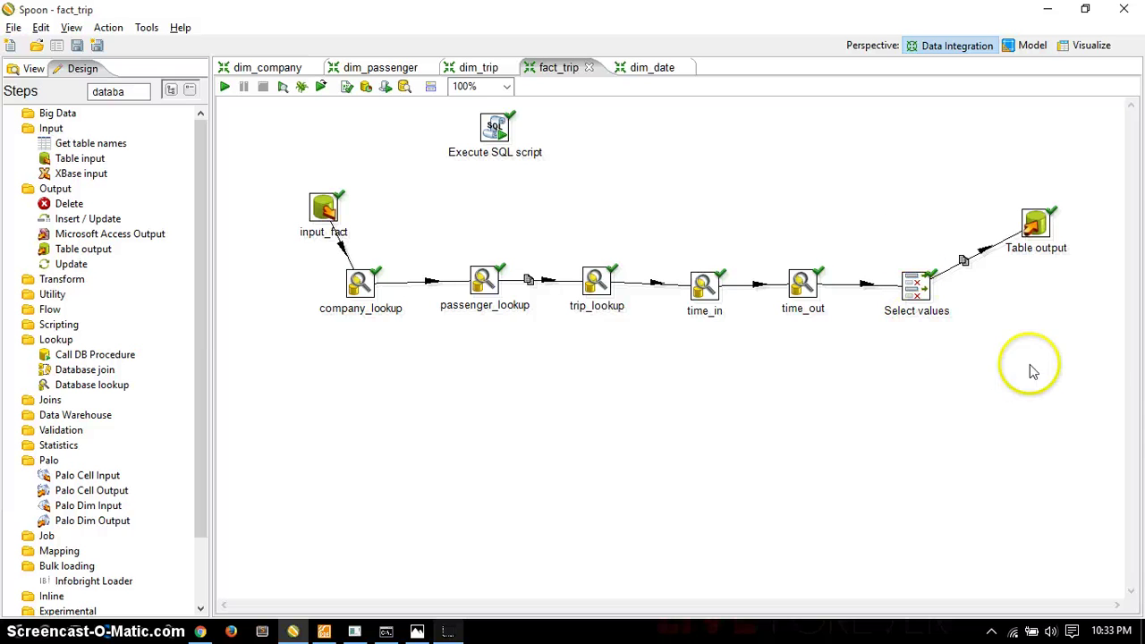
drag(1085, 368, 231, 105)
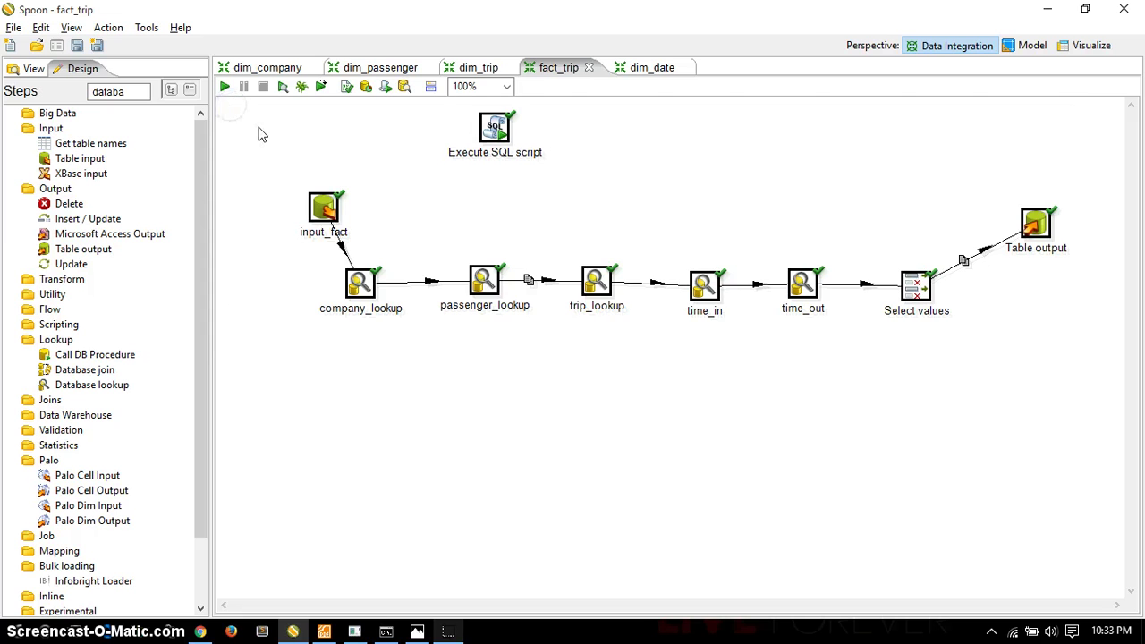
click(263, 127)
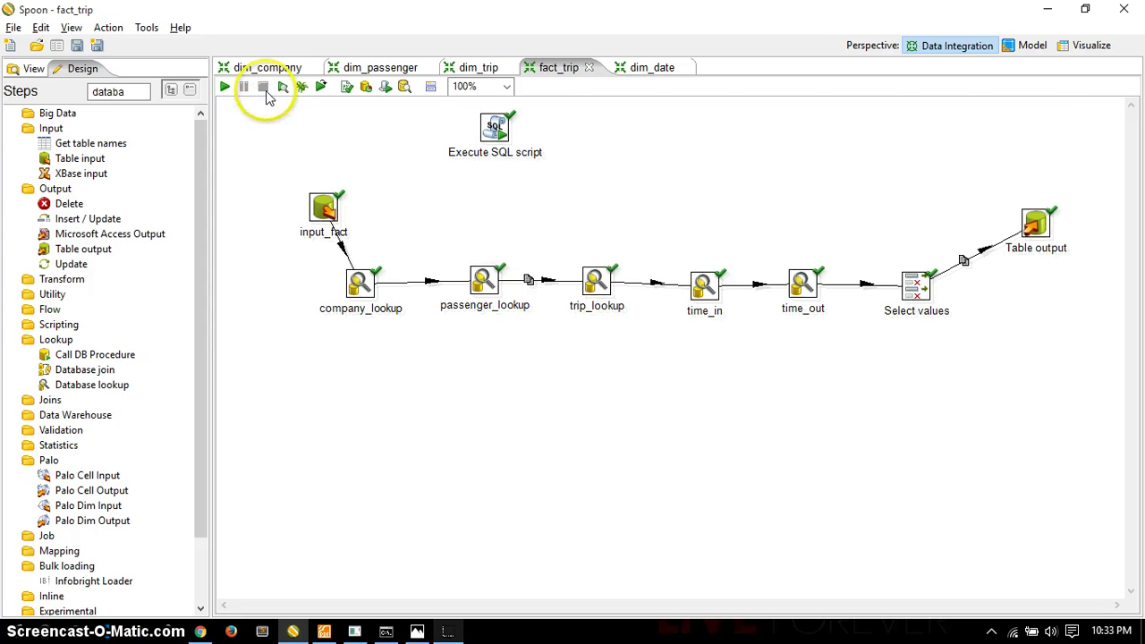
drag(254, 108, 1068, 363)
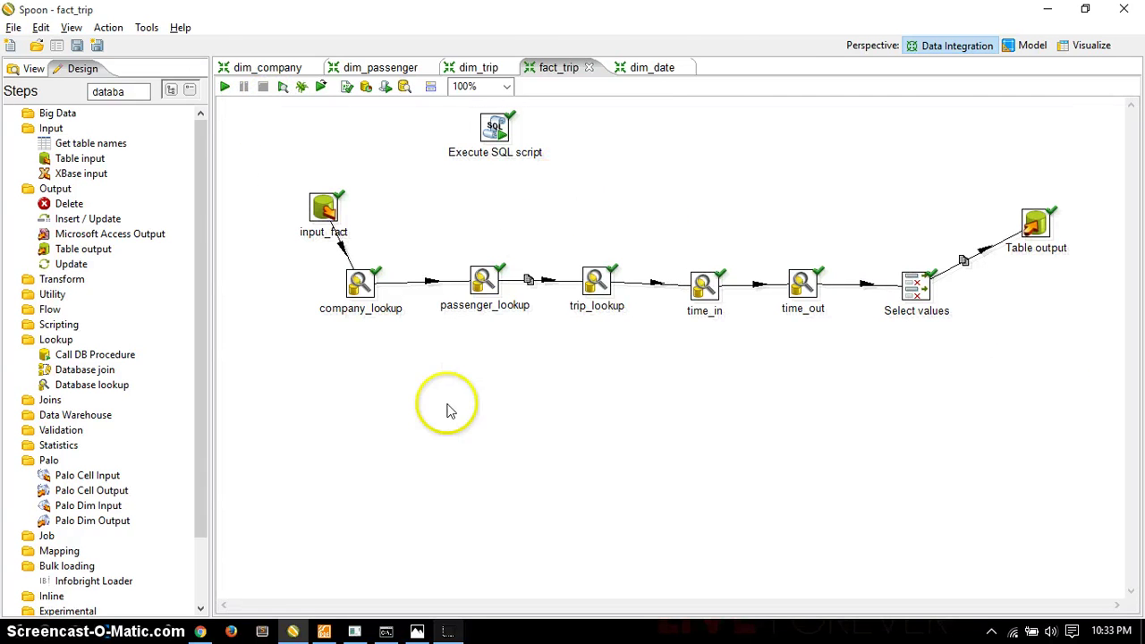
- Switch to phpMyAdmin in the browser and examine the key and Total_Passenger columns of the fact_trip table
click(201, 631)
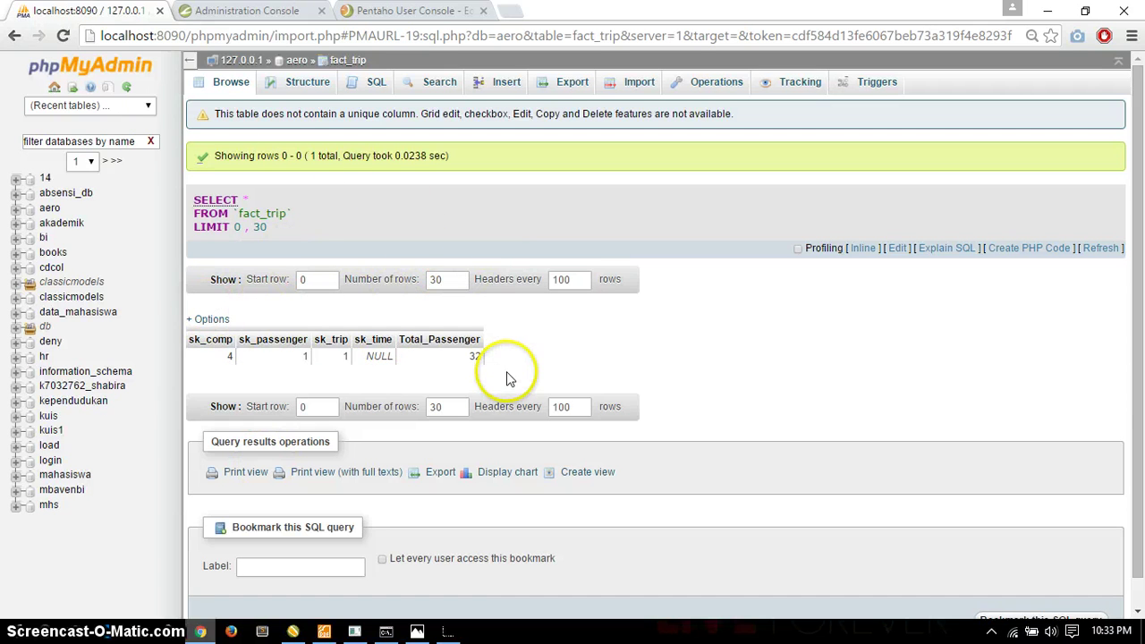
drag(507, 372, 206, 300)
click(207, 300)
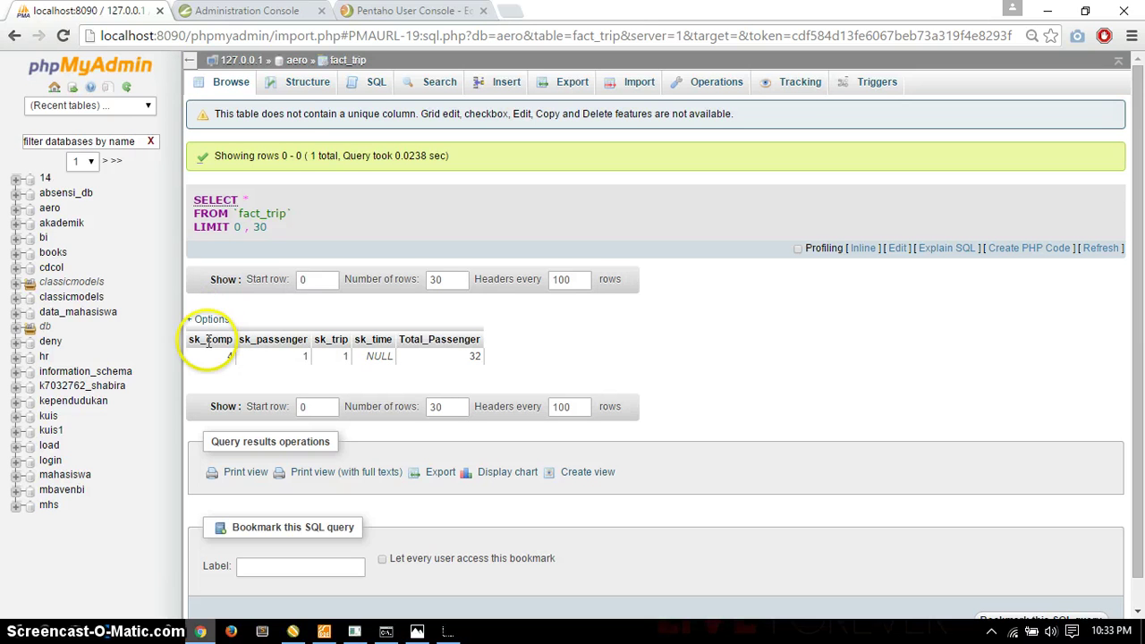
click(349, 63)
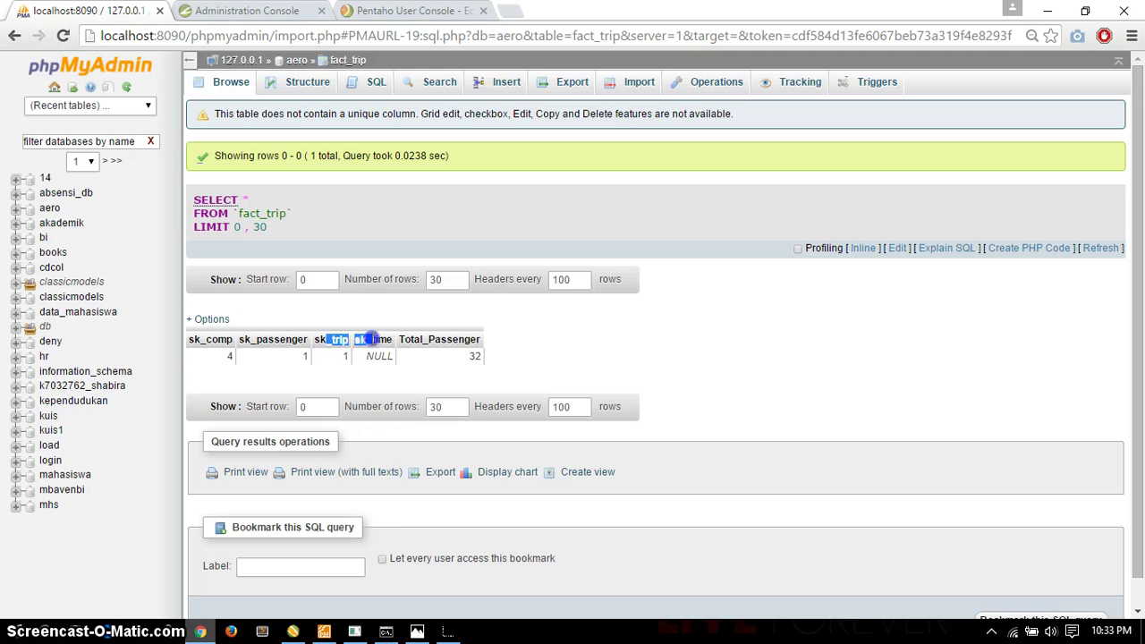
drag(409, 339, 564, 331)
click(565, 329)
drag(503, 341, 483, 341)
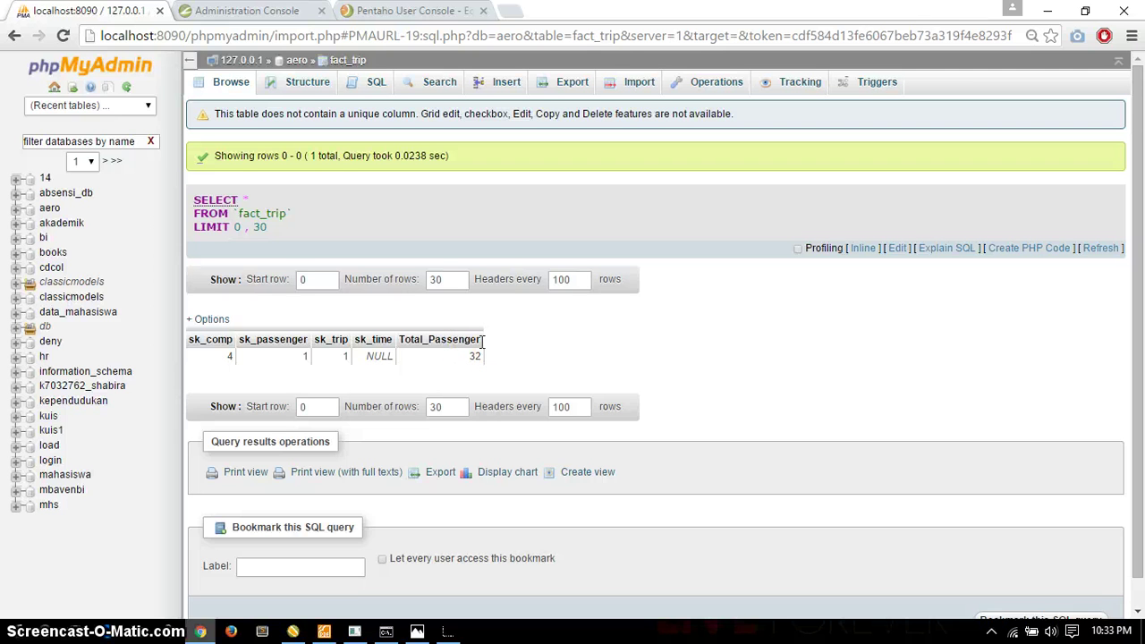